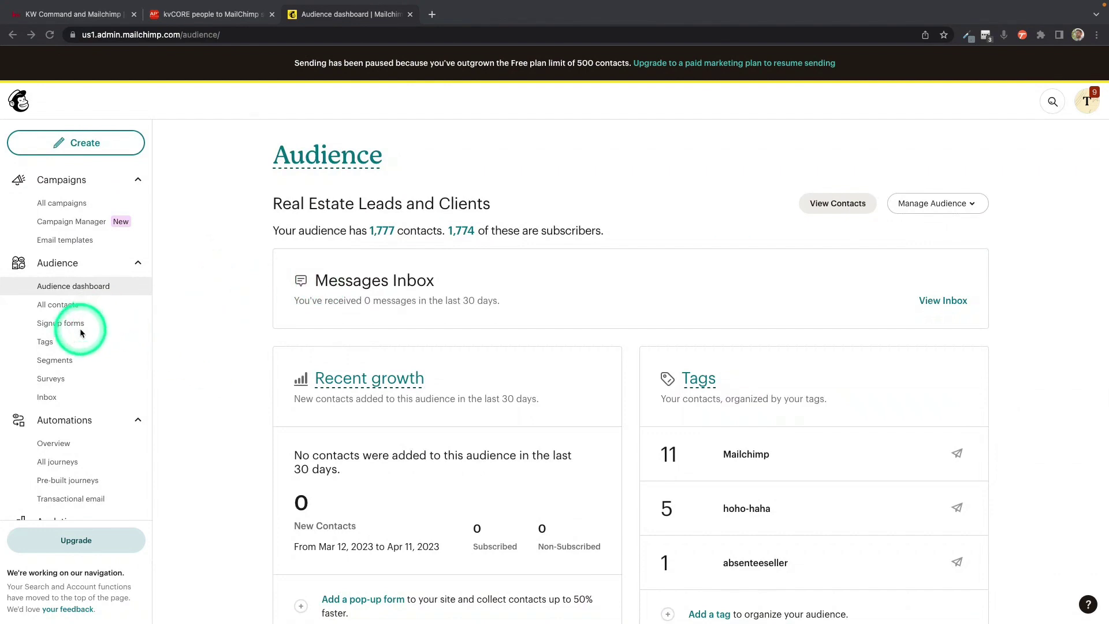
- Bring the browser forward, view the audience's tags, then return to the audience dashboard
{"action": "left_click", "coordinate": [51, 342]}
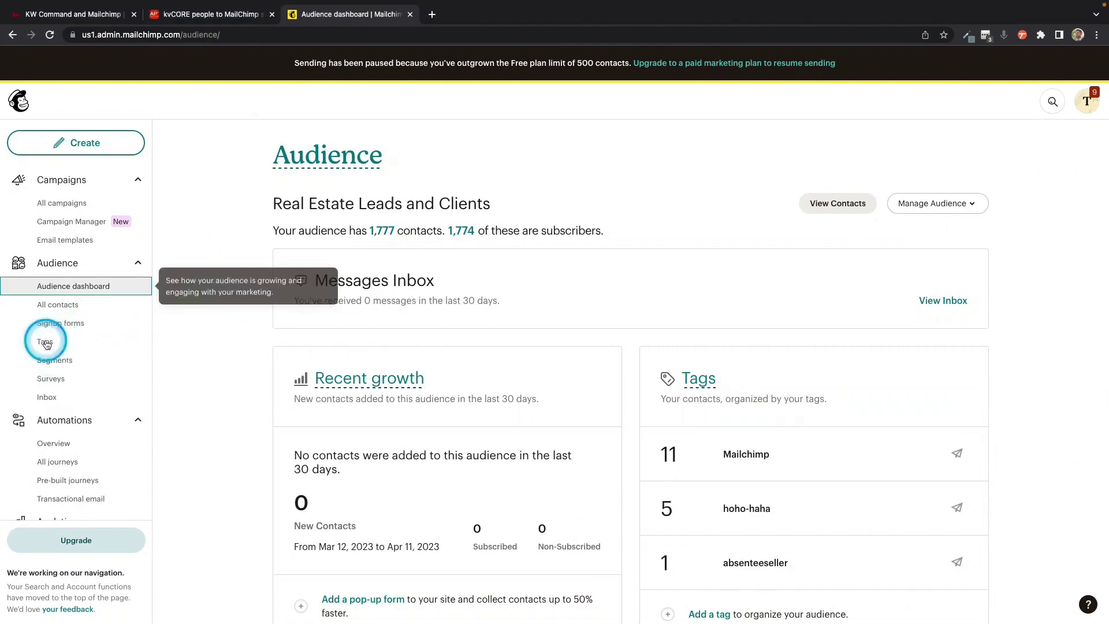
{"action": "left_click", "coordinate": [46, 343]}
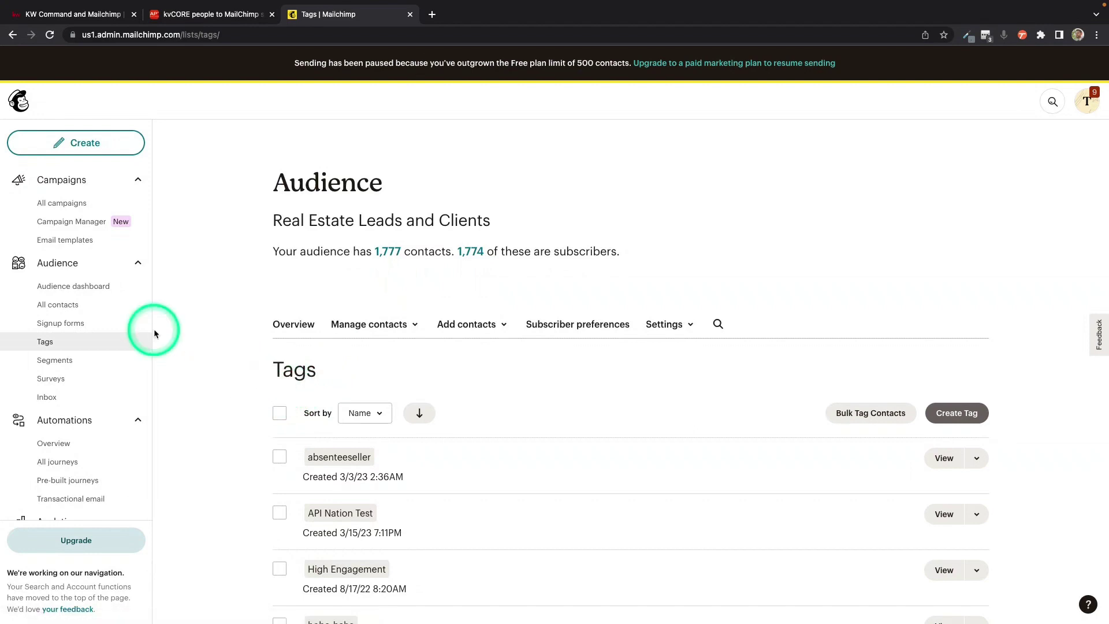
{"action": "left_click", "coordinate": [75, 288]}
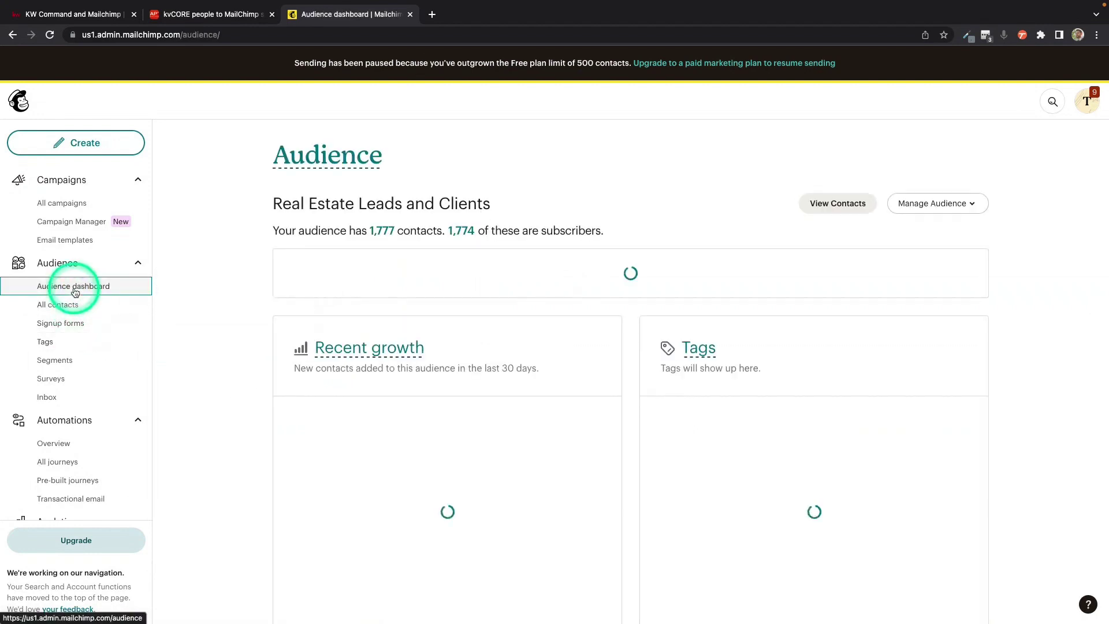
- Go to Manage Audience > Settings > Audience fields and *|MERGE|* tags and show the field list
{"action": "left_click", "coordinate": [967, 209]}
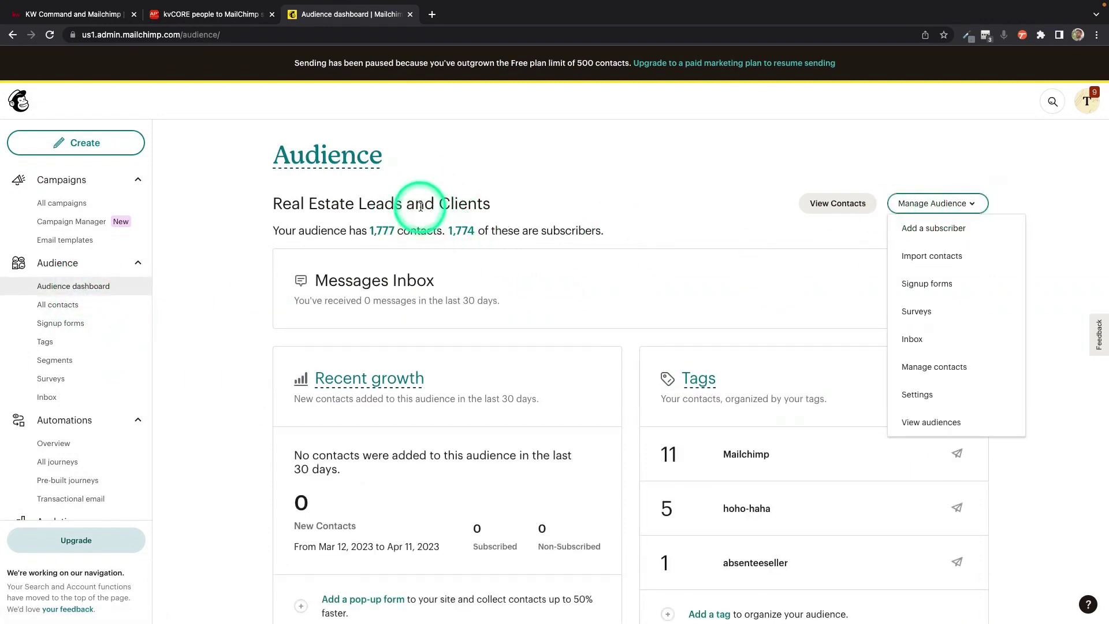
{"action": "left_click", "coordinate": [927, 396]}
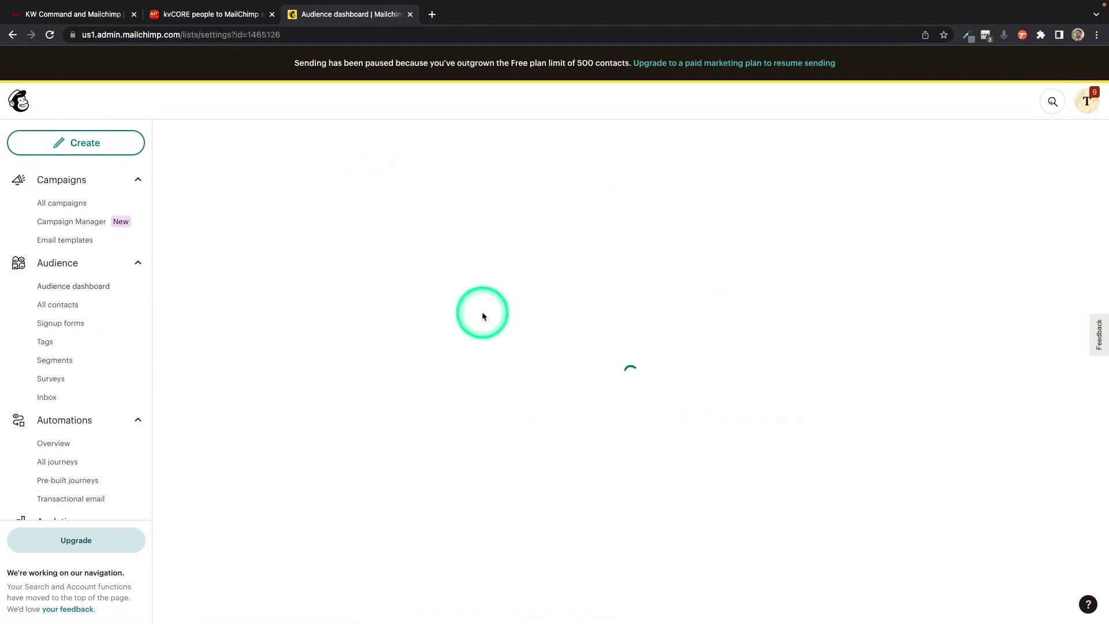
{"action": "scroll", "coordinate": [370, 346], "scroll_direction": "down", "scroll_amount": 2}
{"action": "left_click", "coordinate": [355, 475]}
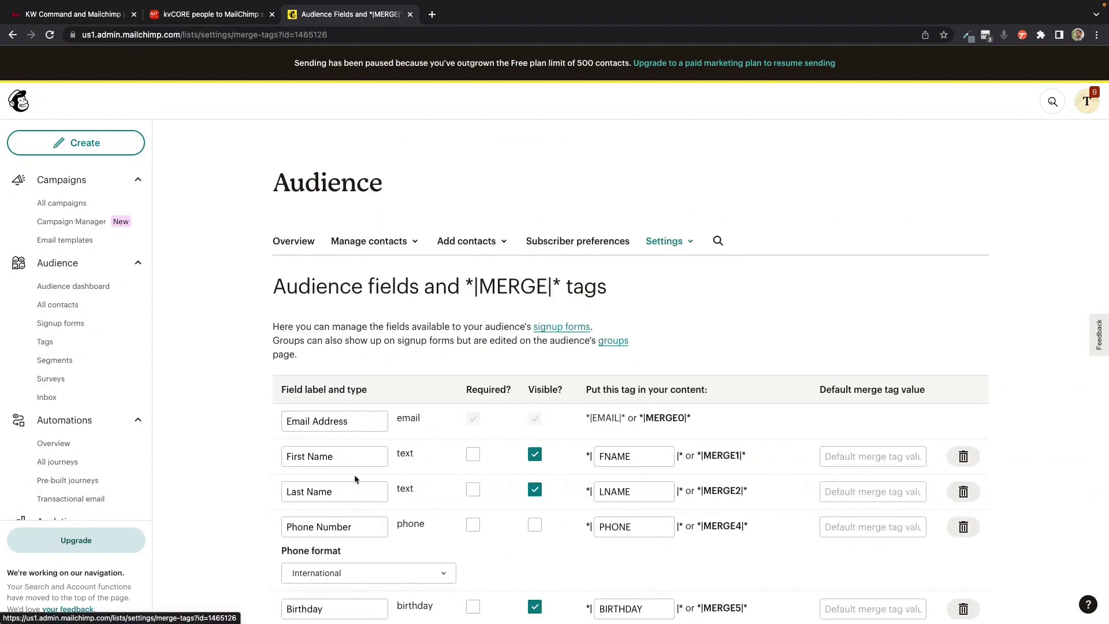
{"action": "scroll", "coordinate": [432, 465], "scroll_direction": "down", "scroll_amount": 6}
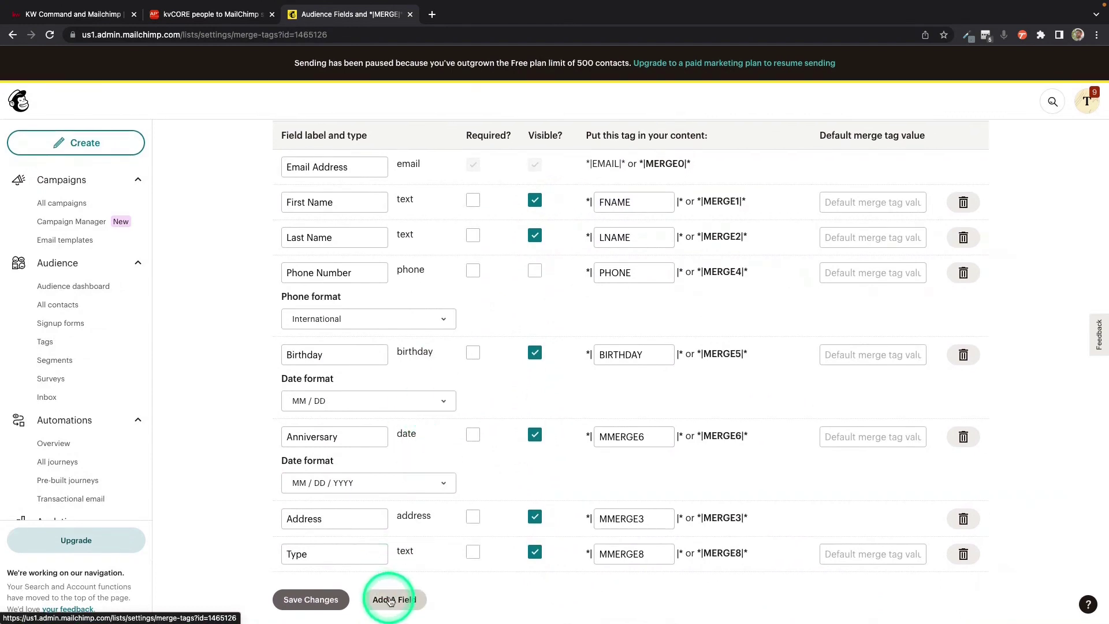
- Add a new Text-type field to the audience
{"action": "left_click", "coordinate": [391, 598]}
{"action": "scroll", "coordinate": [390, 596], "scroll_direction": "down", "scroll_amount": 1}
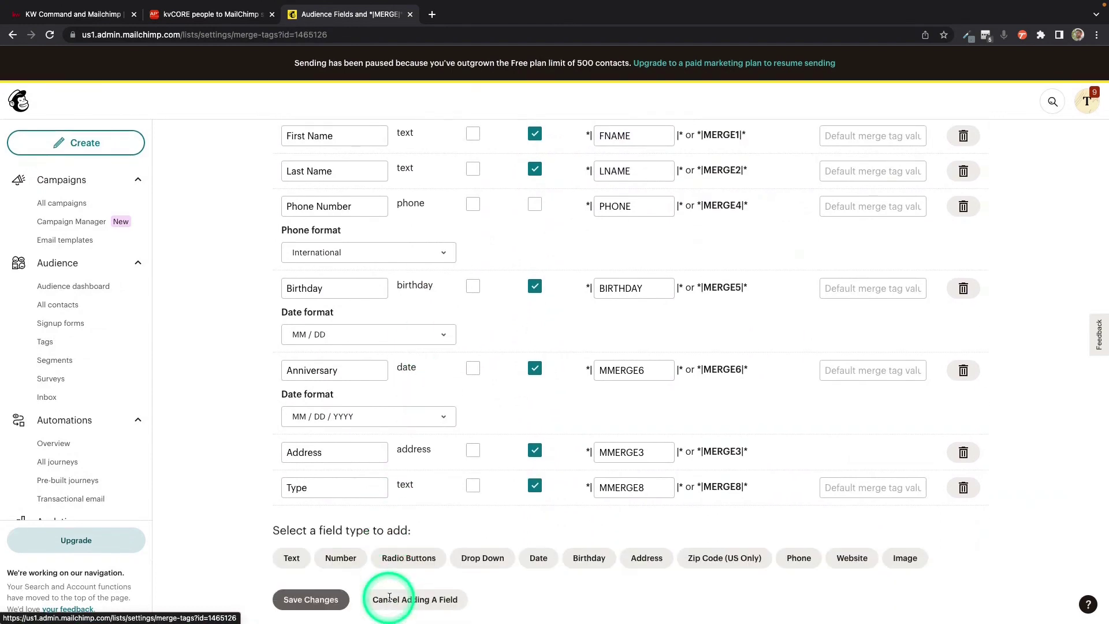
{"action": "left_click", "coordinate": [294, 558]}
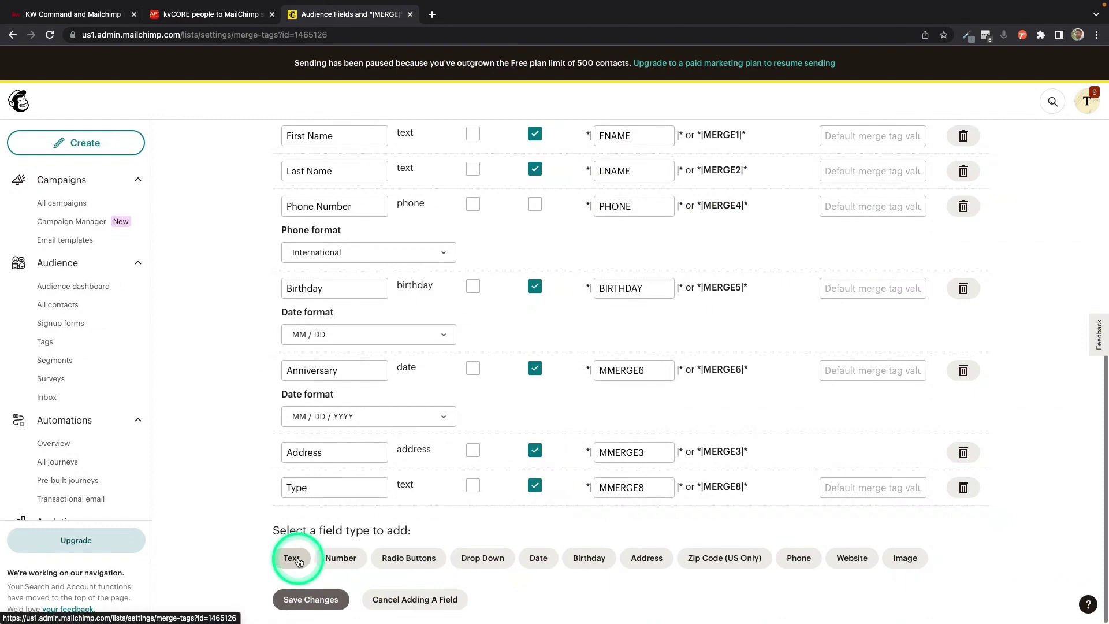
{"action": "left_click", "coordinate": [432, 556]}
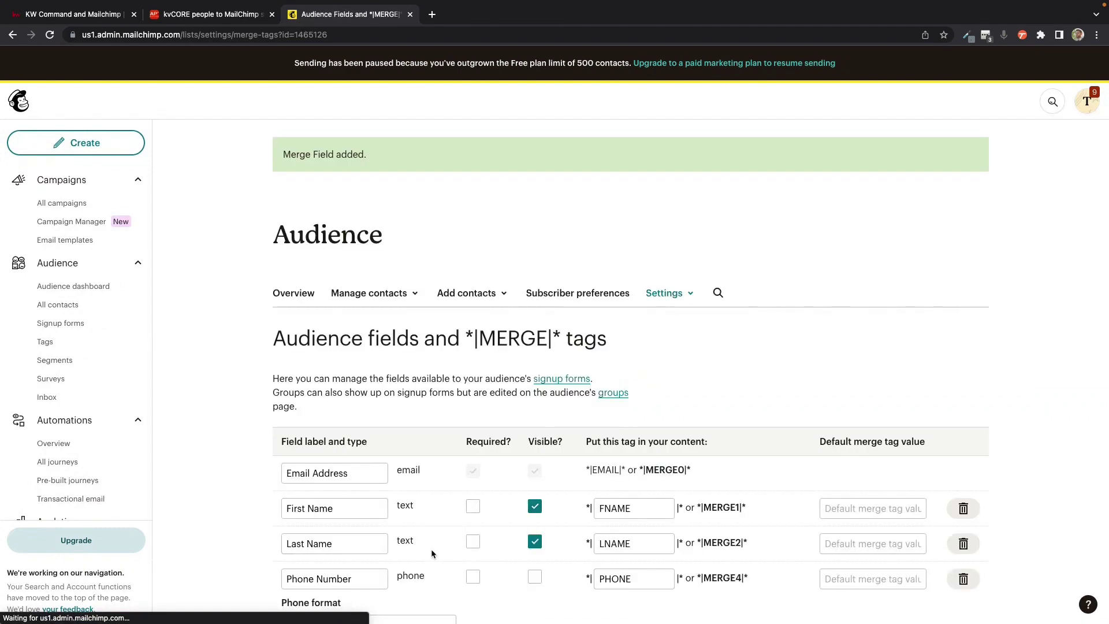
- Rename the Untitled field to CRM Tags and save the field changes
{"action": "scroll", "coordinate": [431, 553], "scroll_direction": "down", "scroll_amount": 2}
{"action": "scroll", "coordinate": [431, 553], "scroll_direction": "down", "scroll_amount": 4}
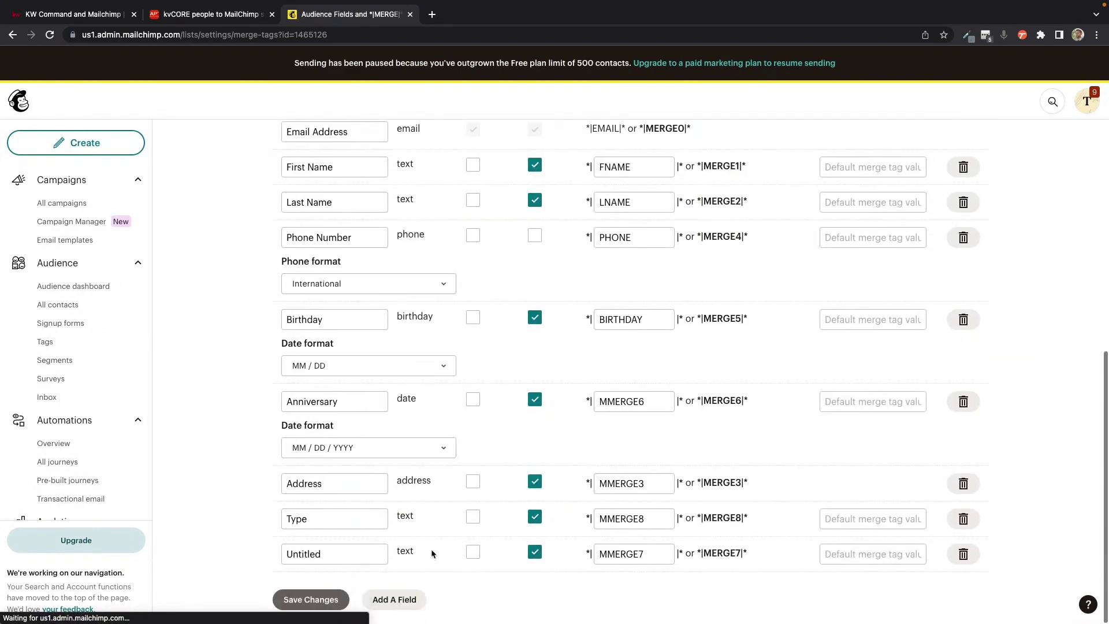
{"action": "left_click", "coordinate": [308, 553]}
{"action": "double_click", "coordinate": [307, 553]}
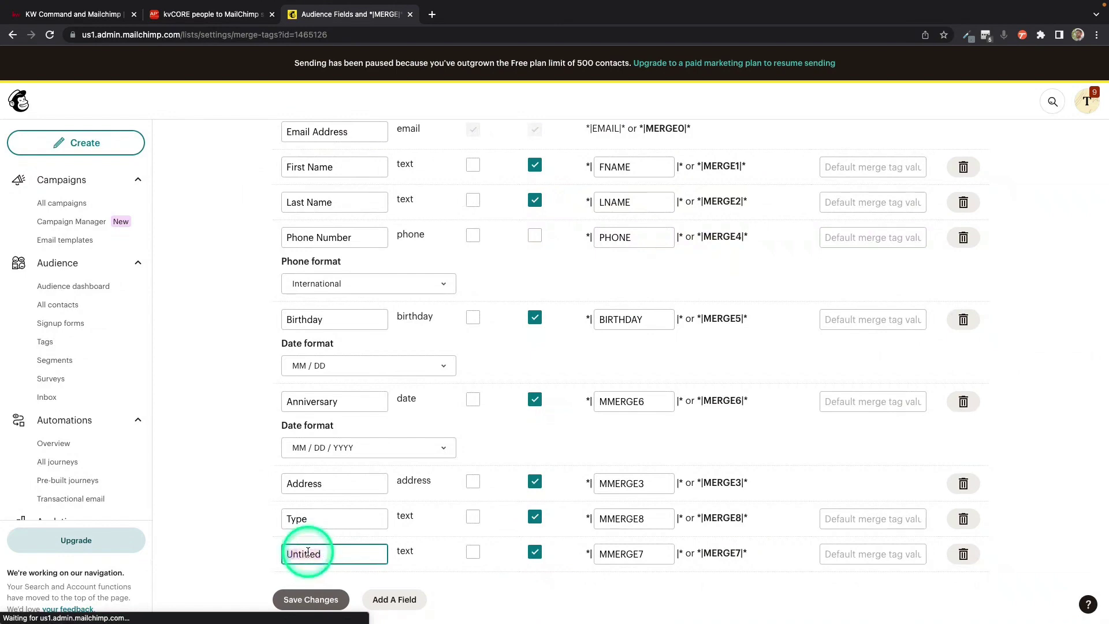
{"action": "type", "text": "CRM Tags"}
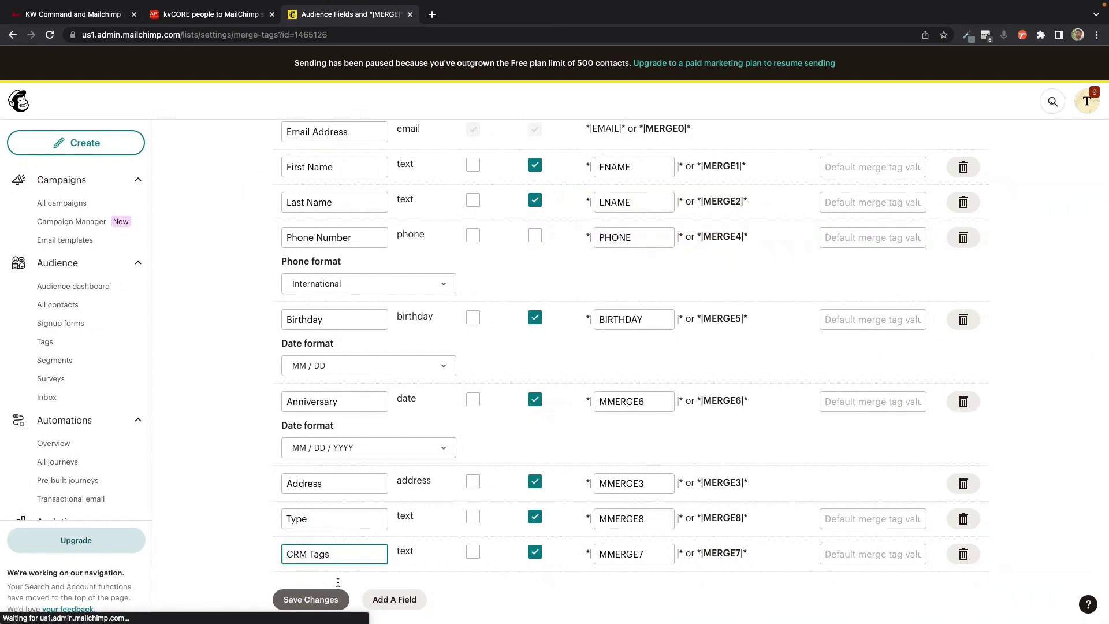
{"action": "left_click", "coordinate": [312, 554]}
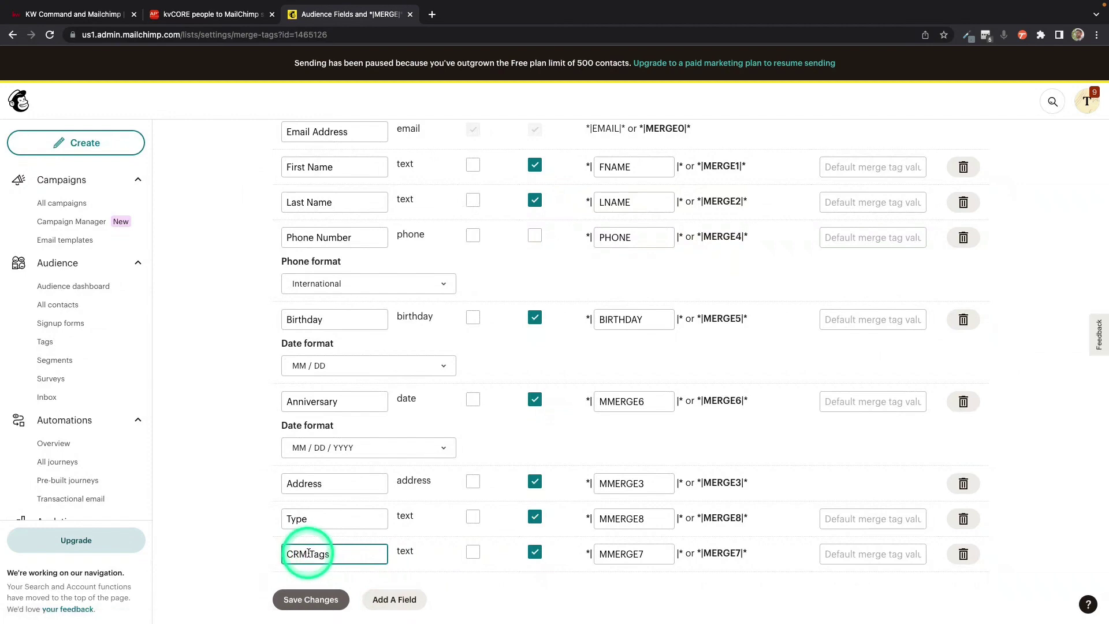
{"action": "left_click", "coordinate": [307, 553]}
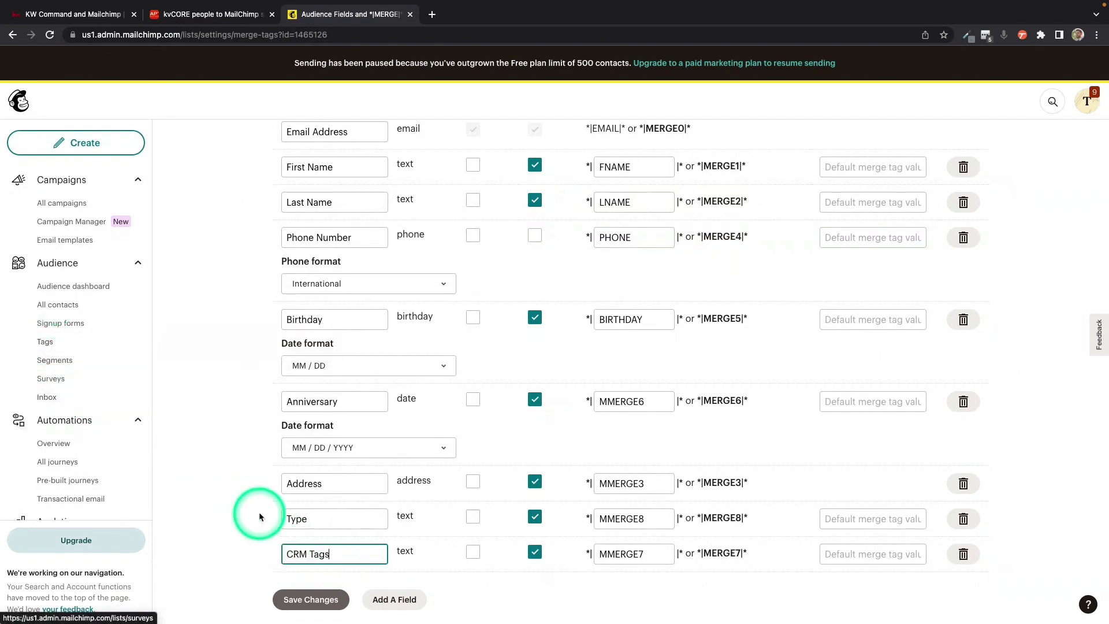
{"action": "left_click", "coordinate": [311, 601]}
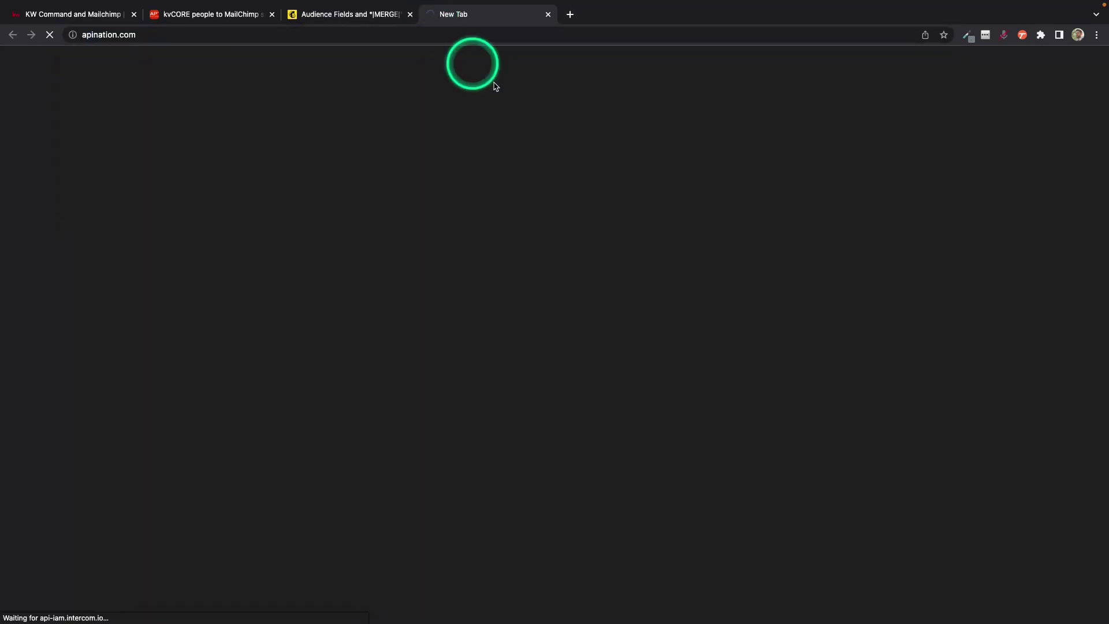
- Open Apination's Apps list and select the MailChimp tile
{"action": "left_click", "coordinate": [757, 322]}
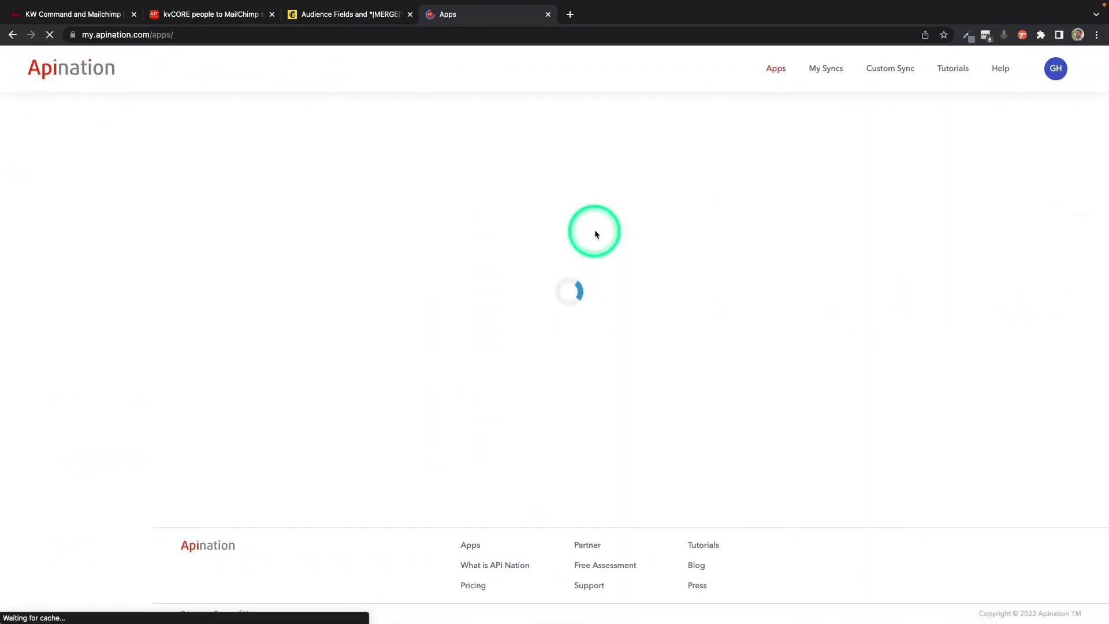
{"action": "scroll", "coordinate": [639, 297], "scroll_direction": "down", "scroll_amount": 5}
{"action": "scroll", "coordinate": [640, 297], "scroll_direction": "down", "scroll_amount": 10}
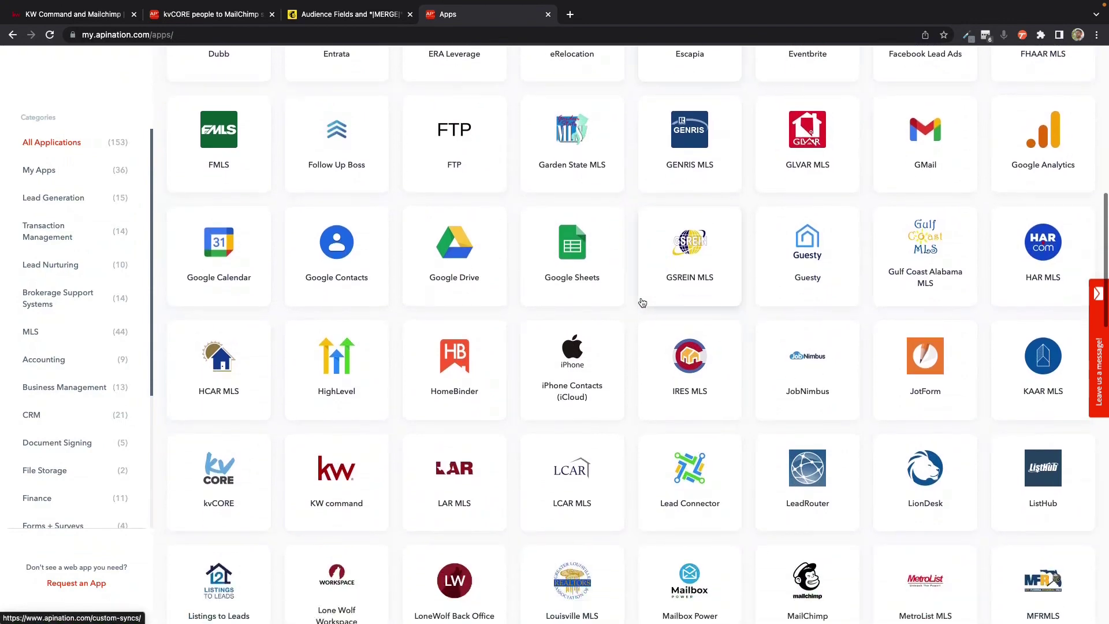
{"action": "left_click", "coordinate": [770, 351]}
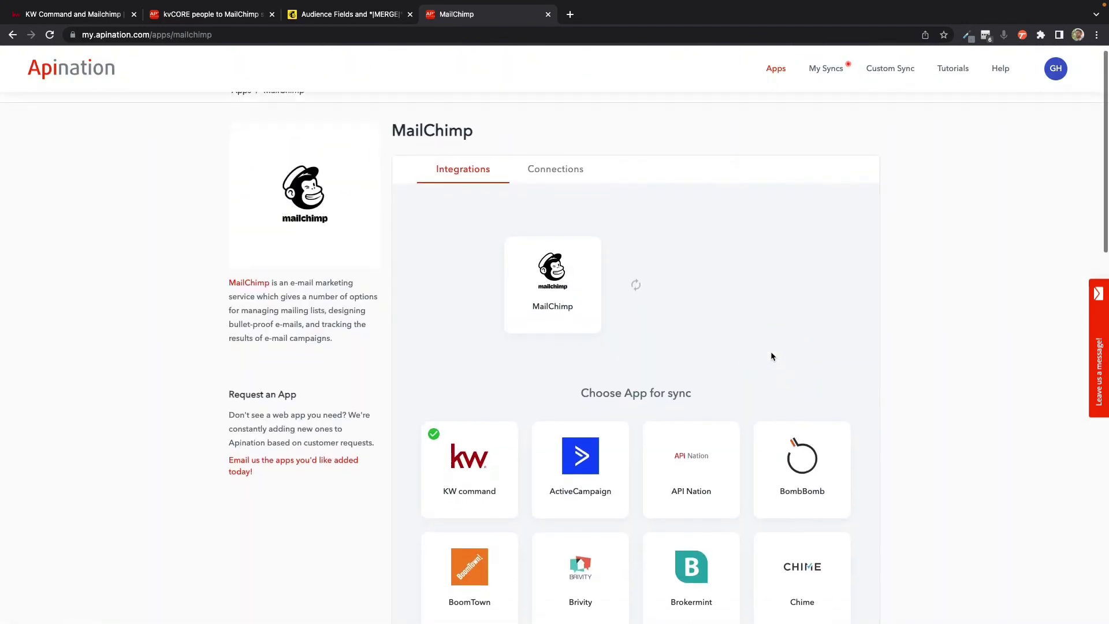
- Choose kvCORE as the app to sync with MailChimp
{"action": "scroll", "coordinate": [770, 352], "scroll_direction": "down", "scroll_amount": 1}
{"action": "scroll", "coordinate": [690, 300], "scroll_direction": "down", "scroll_amount": 4}
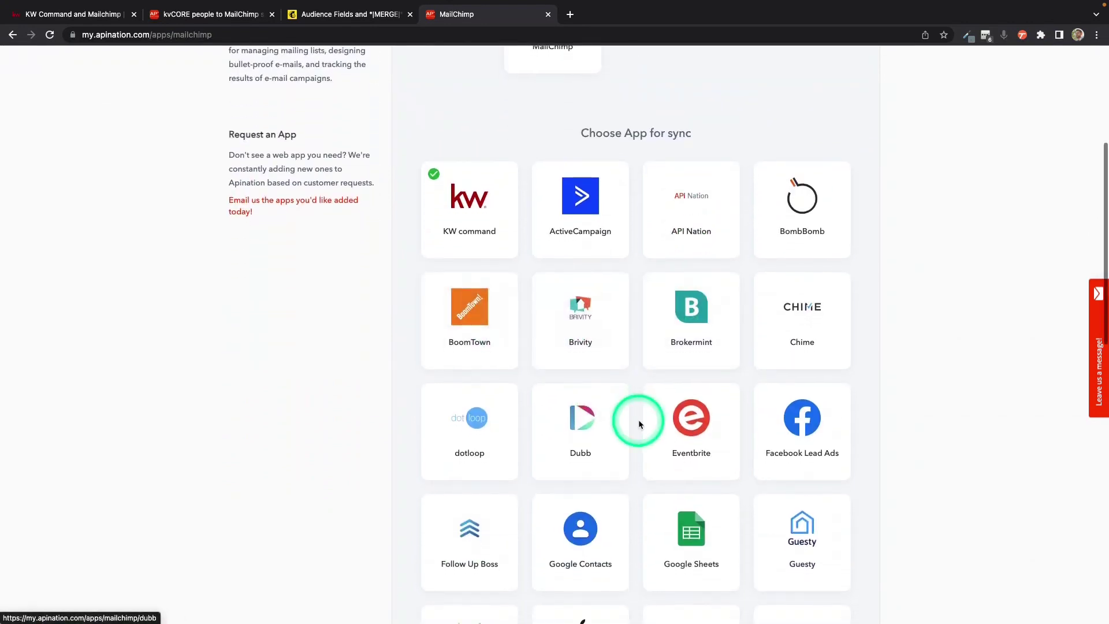
{"action": "scroll", "coordinate": [637, 417], "scroll_direction": "down", "scroll_amount": 2}
{"action": "scroll", "coordinate": [613, 475], "scroll_direction": "down", "scroll_amount": 2}
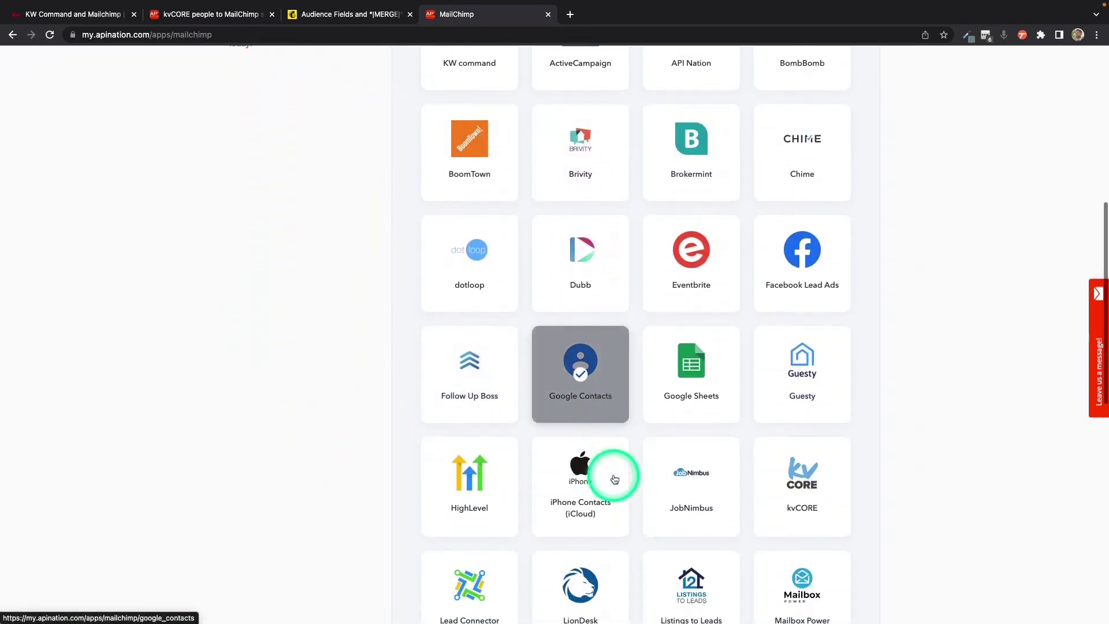
{"action": "scroll", "coordinate": [562, 534], "scroll_direction": "down", "scroll_amount": 2}
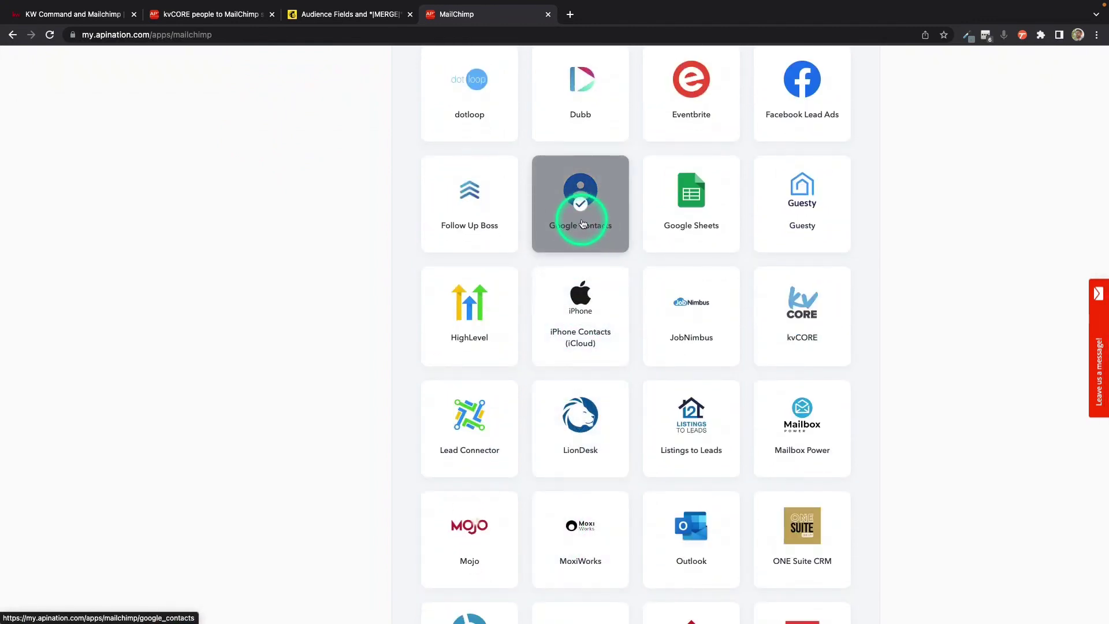
{"action": "scroll", "coordinate": [624, 368], "scroll_direction": "up", "scroll_amount": 1}
{"action": "scroll", "coordinate": [624, 368], "scroll_direction": "up", "scroll_amount": 2}
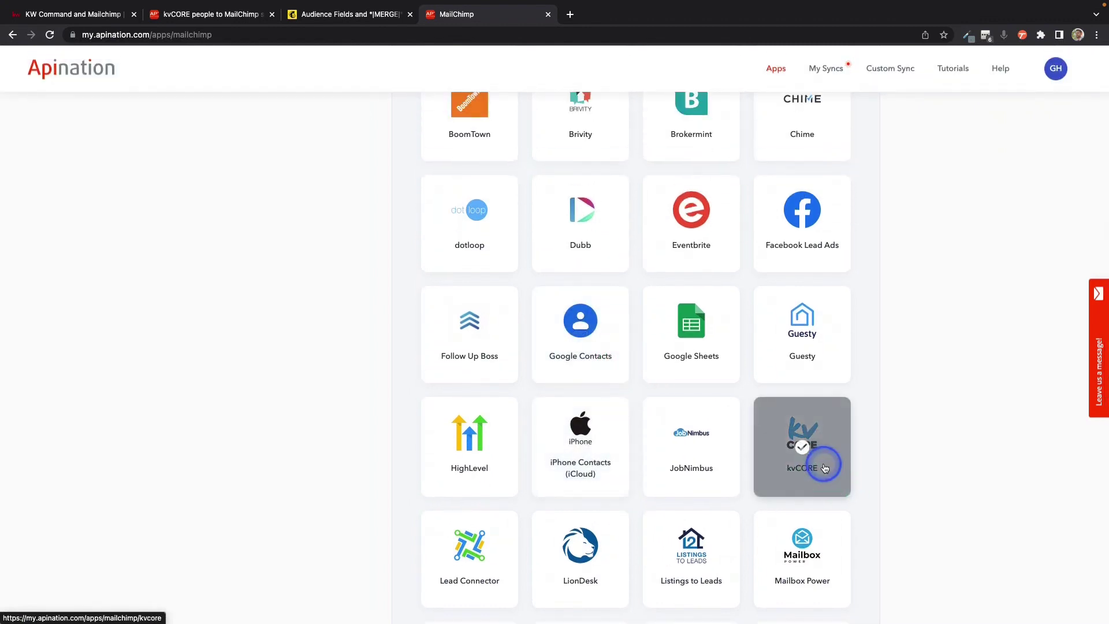
{"action": "left_click", "coordinate": [824, 468]}
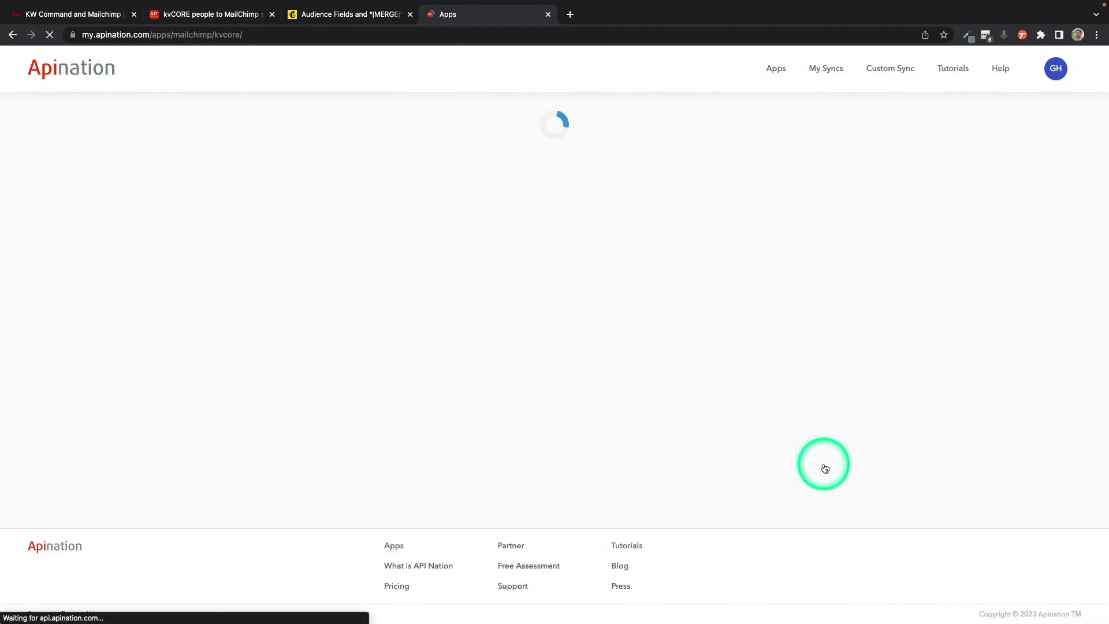
{"action": "left_click", "coordinate": [718, 334]}
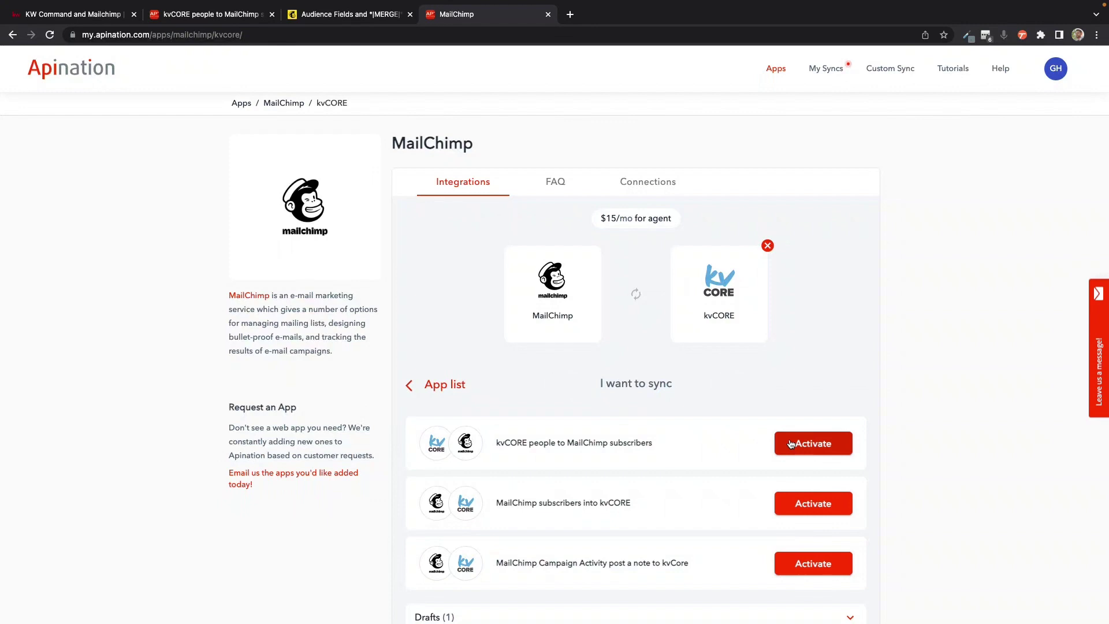
{"action": "left_click", "coordinate": [219, 19]}
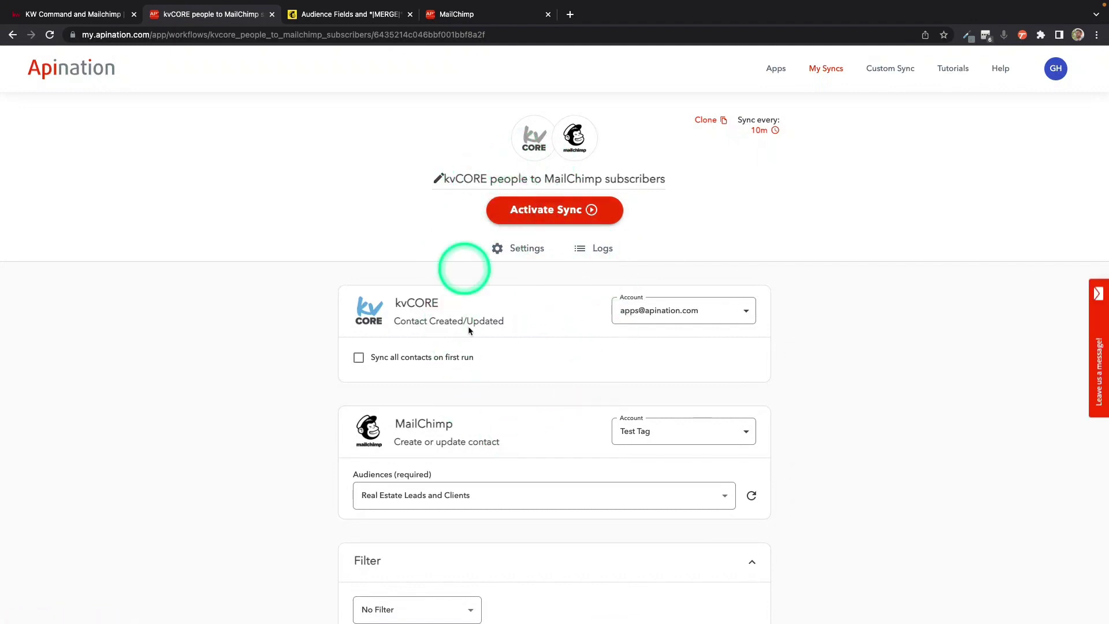
{"action": "scroll", "coordinate": [594, 465], "scroll_direction": "down", "scroll_amount": 2}
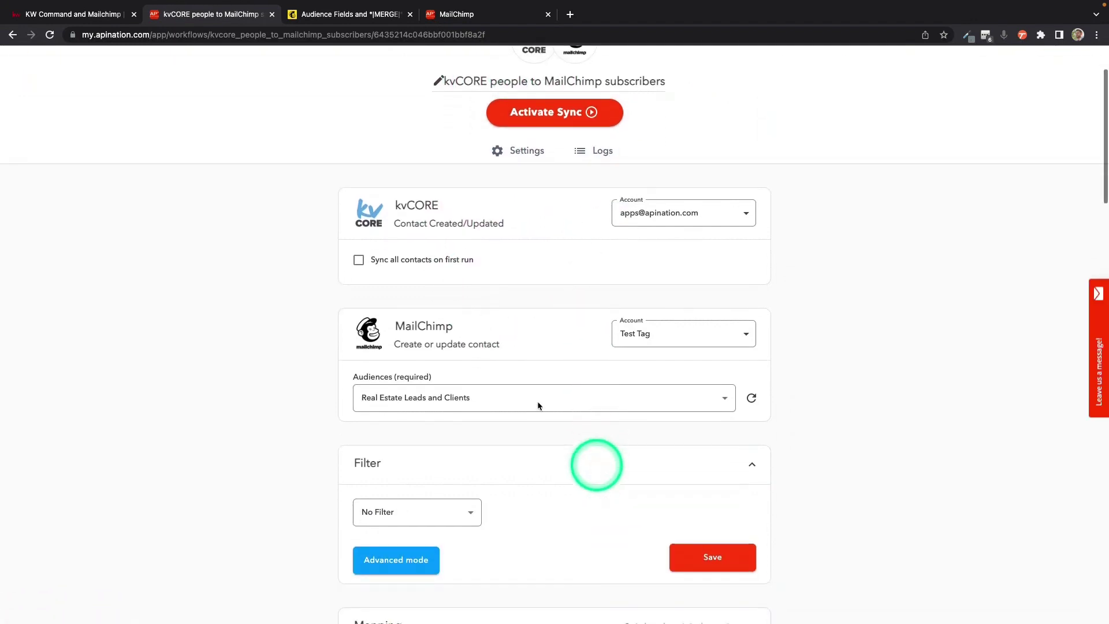
{"action": "scroll", "coordinate": [460, 315], "scroll_direction": "down", "scroll_amount": 1}
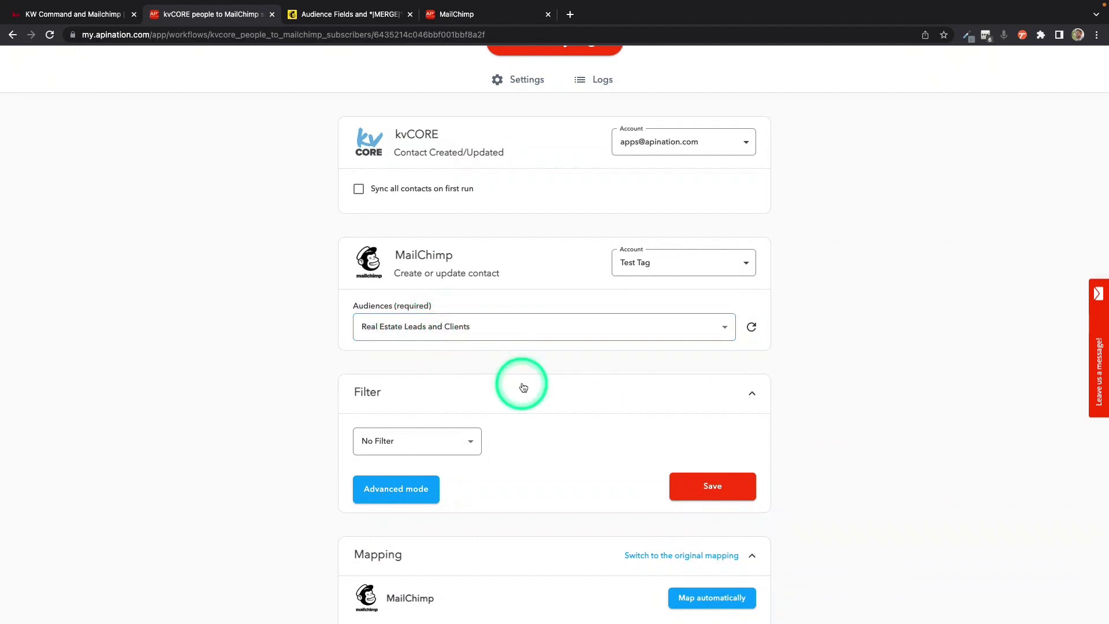
{"action": "scroll", "coordinate": [546, 514], "scroll_direction": "up", "scroll_amount": 2}
{"action": "scroll", "coordinate": [547, 518], "scroll_direction": "down", "scroll_amount": 6}
{"action": "scroll", "coordinate": [546, 518], "scroll_direction": "down", "scroll_amount": 5}
{"action": "scroll", "coordinate": [546, 518], "scroll_direction": "down", "scroll_amount": 5}
{"action": "left_click", "coordinate": [462, 520]}
{"action": "left_click", "coordinate": [421, 511]}
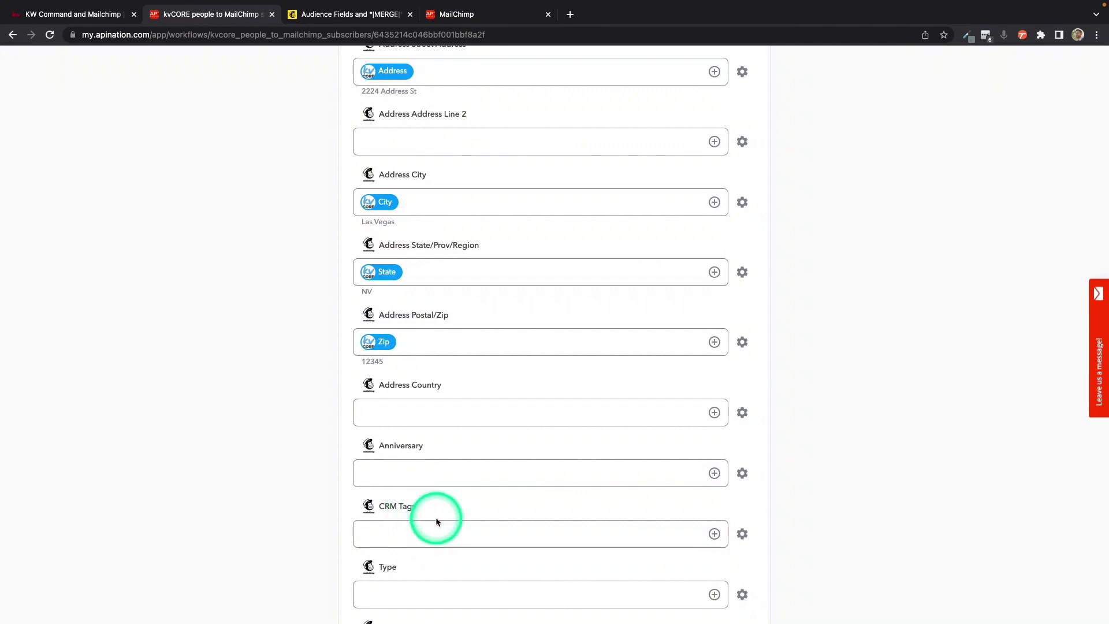
- Map the kvCORE Tags field into the CRM Tags field
{"action": "scroll", "coordinate": [489, 500], "scroll_direction": "down", "scroll_amount": 1}
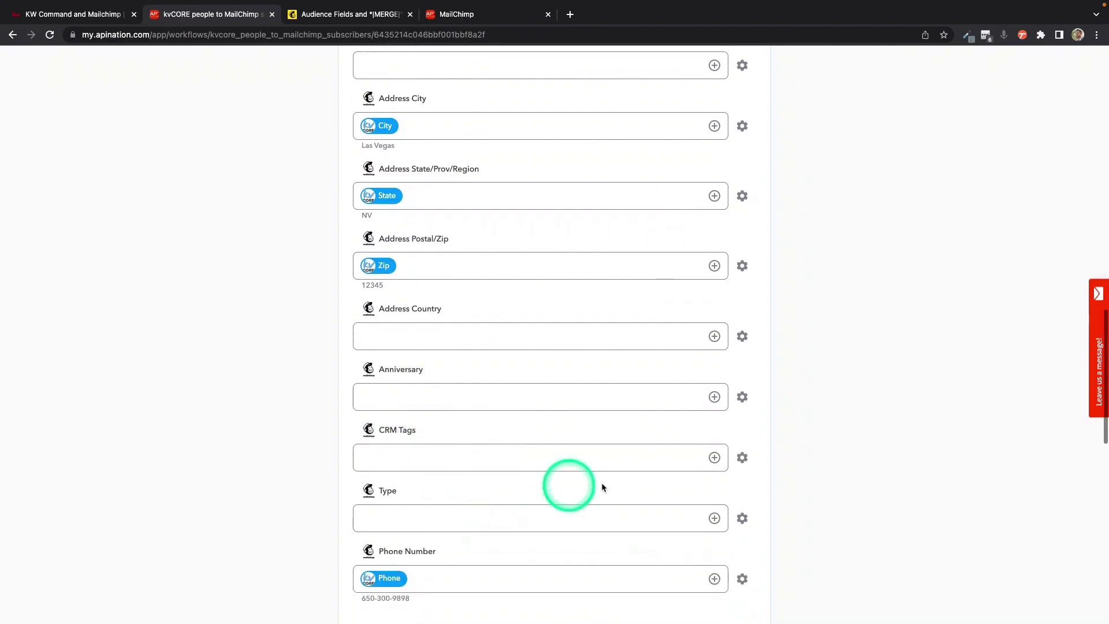
{"action": "left_click", "coordinate": [715, 457]}
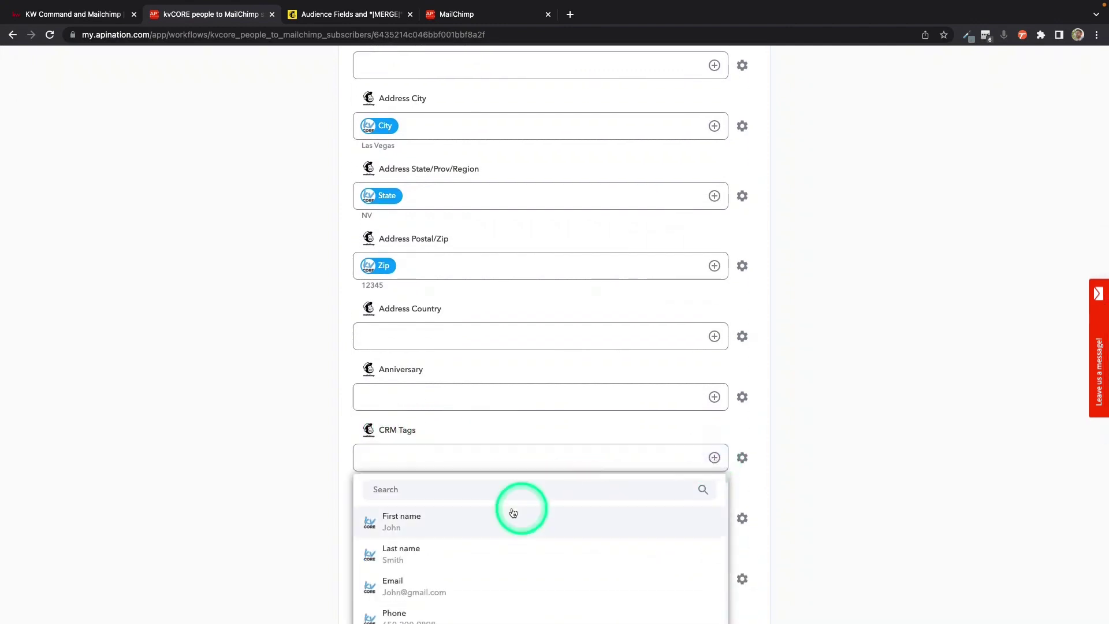
{"action": "type", "text": "ta"}
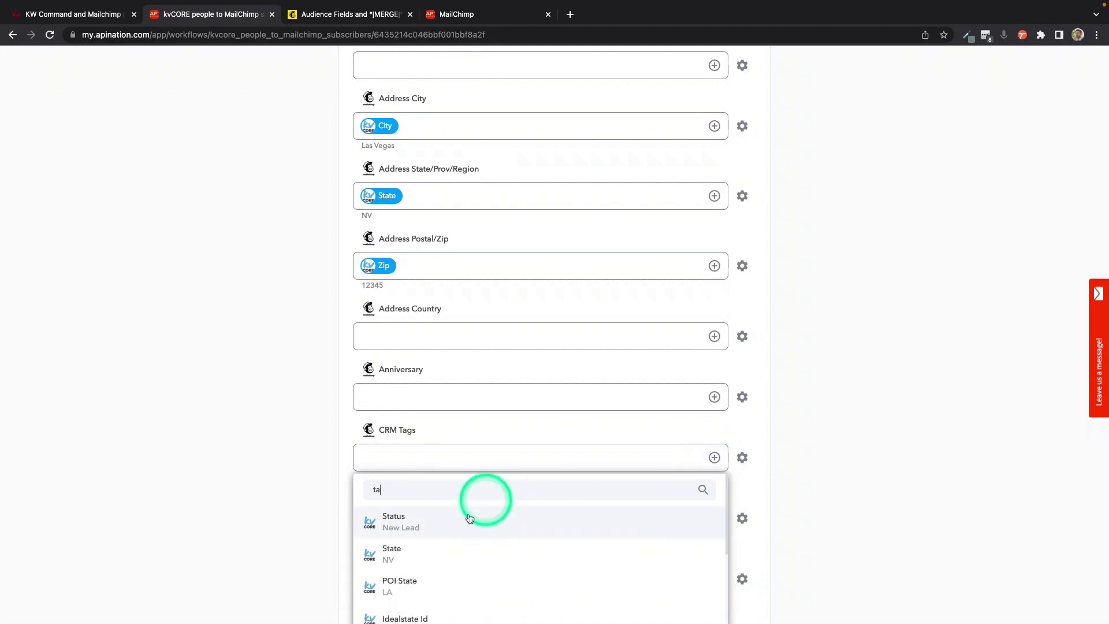
{"action": "type", "text": "g"}
{"action": "left_click", "coordinate": [427, 522]}
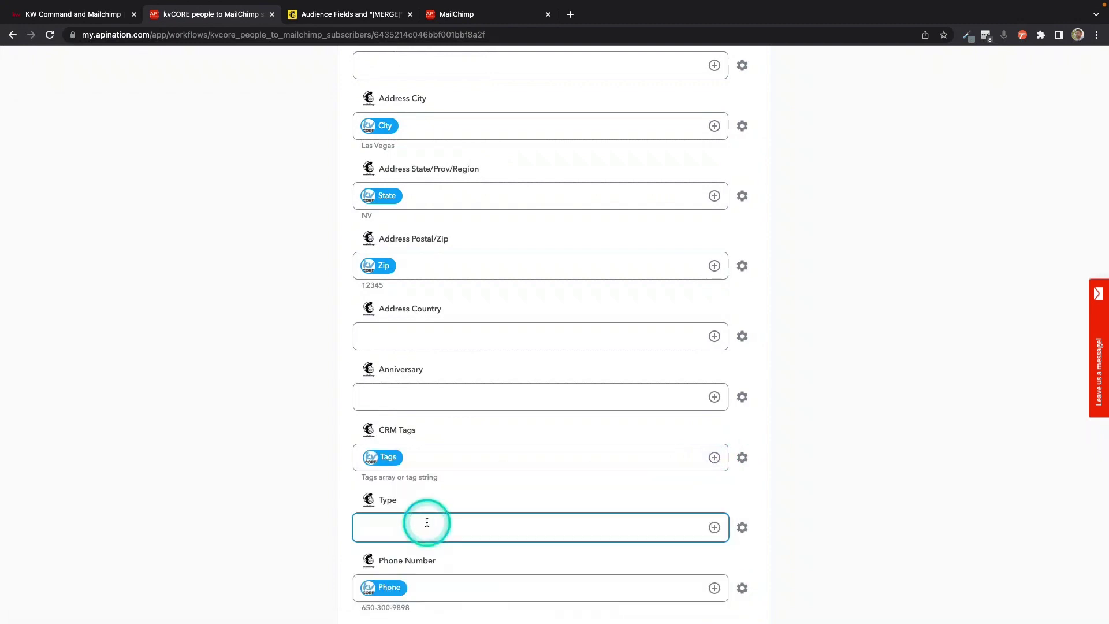
{"action": "left_click", "coordinate": [371, 457]}
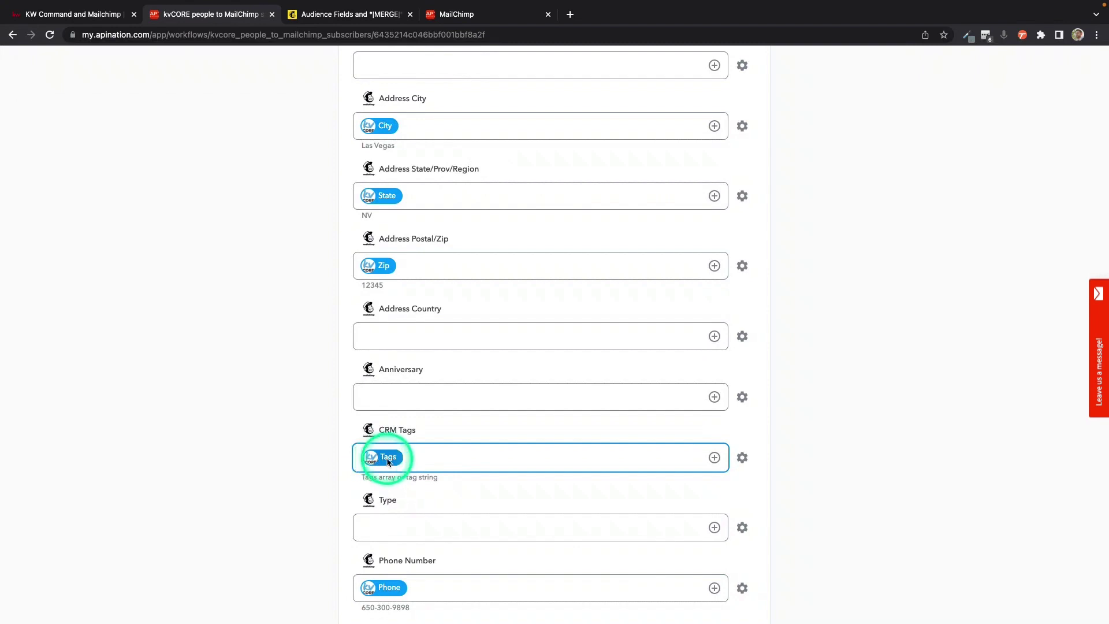
{"action": "left_click", "coordinate": [383, 440]}
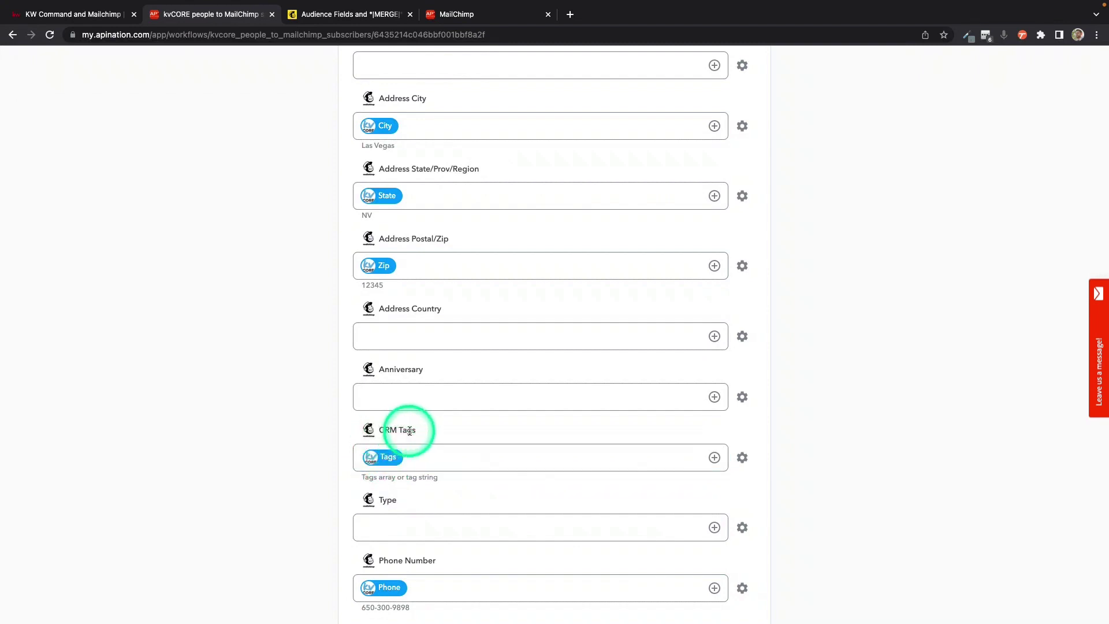
- Activate the kvCORE-to-MailChimp sync, check its logs, and return to Mailchimp
{"action": "scroll", "coordinate": [409, 431], "scroll_direction": "up", "scroll_amount": 20}
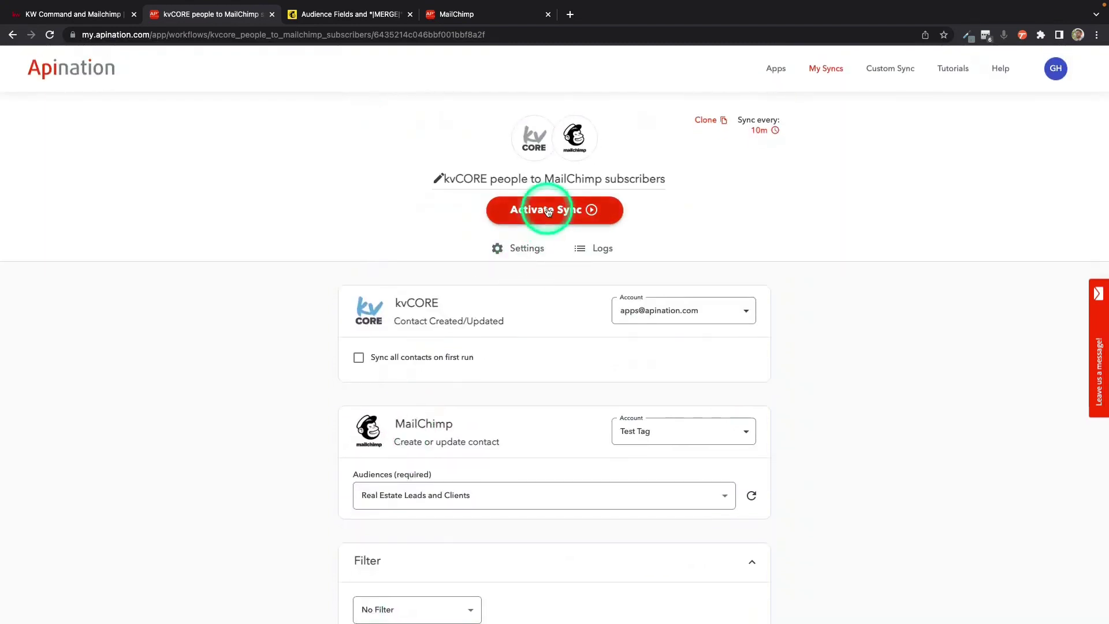
{"action": "left_click", "coordinate": [548, 211]}
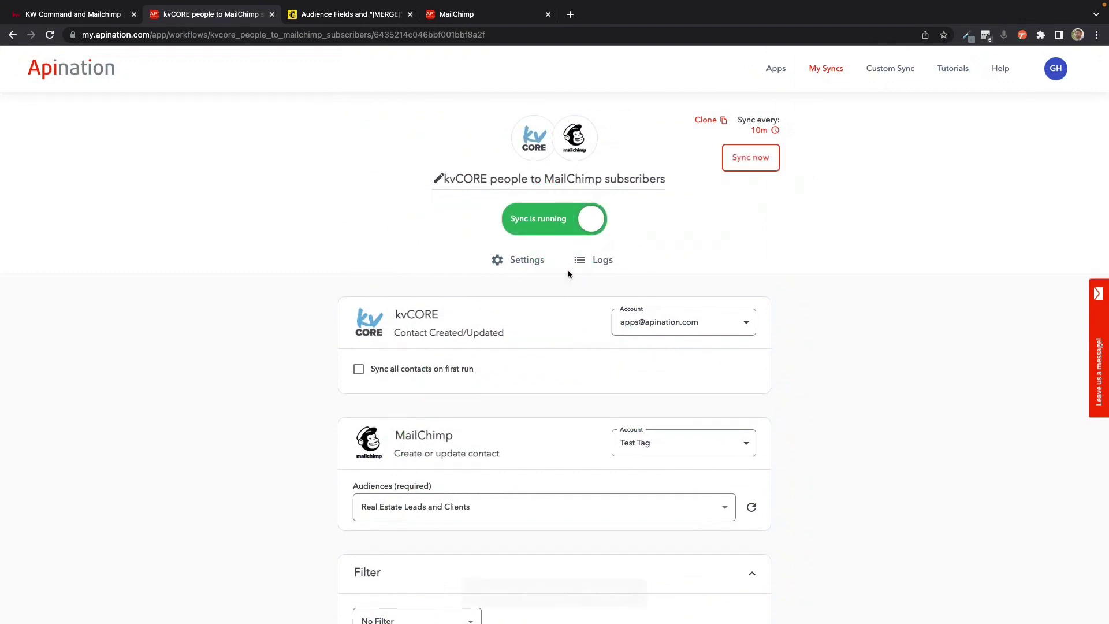
{"action": "left_click", "coordinate": [528, 258]}
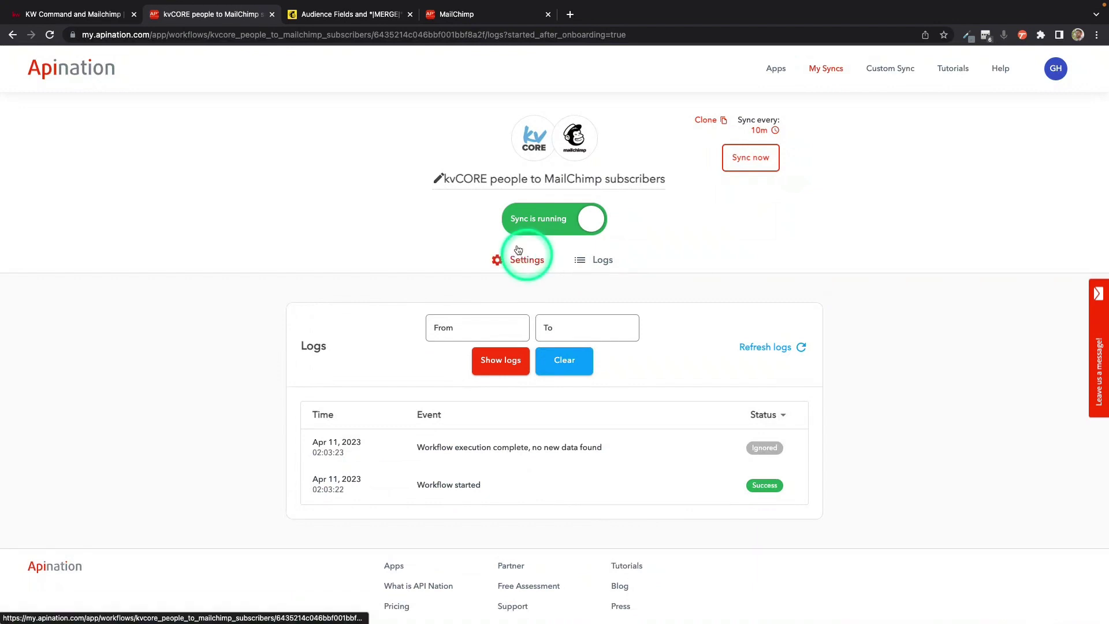
{"action": "left_click", "coordinate": [370, 15]}
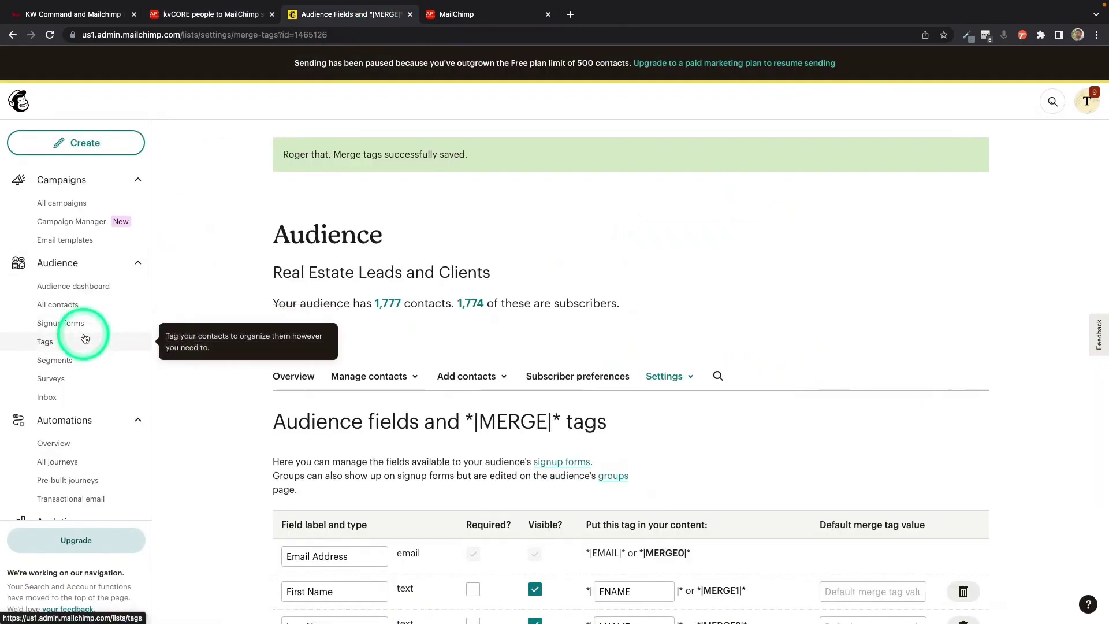
- Create a new segment under Audience > Segments named FirstTimeBuyer Tag
{"action": "left_click", "coordinate": [64, 361]}
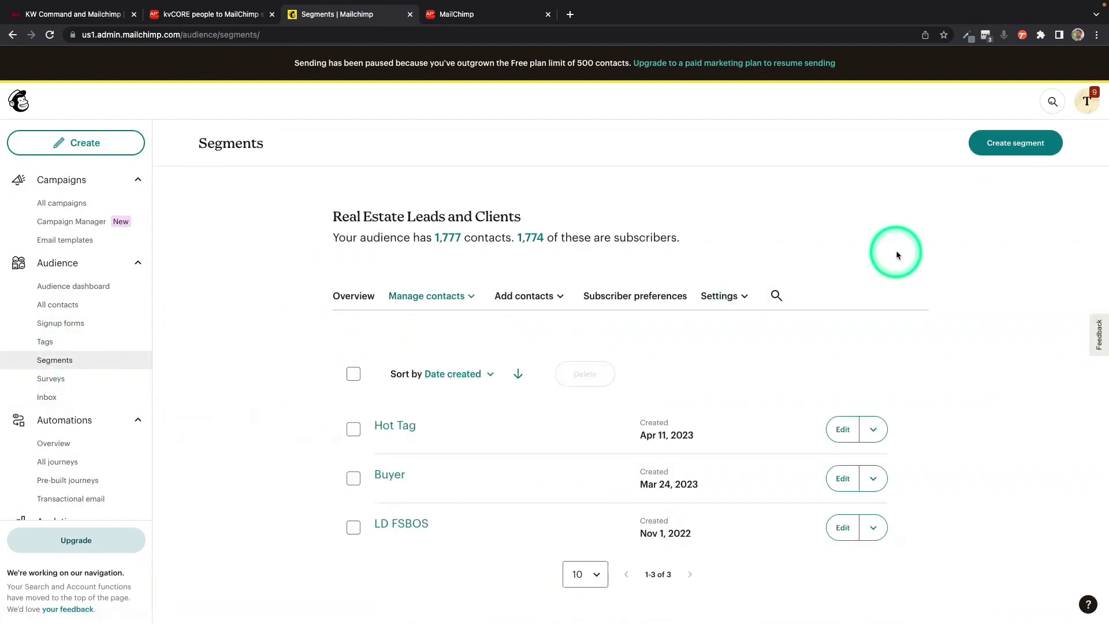
{"action": "left_click", "coordinate": [1014, 151]}
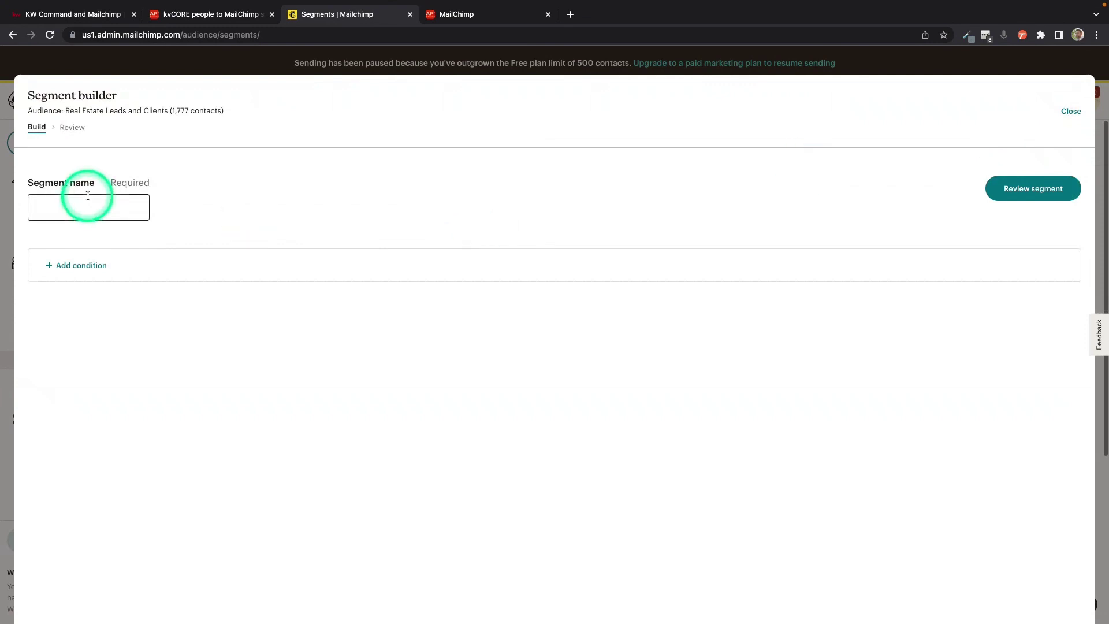
{"action": "left_click", "coordinate": [88, 208]}
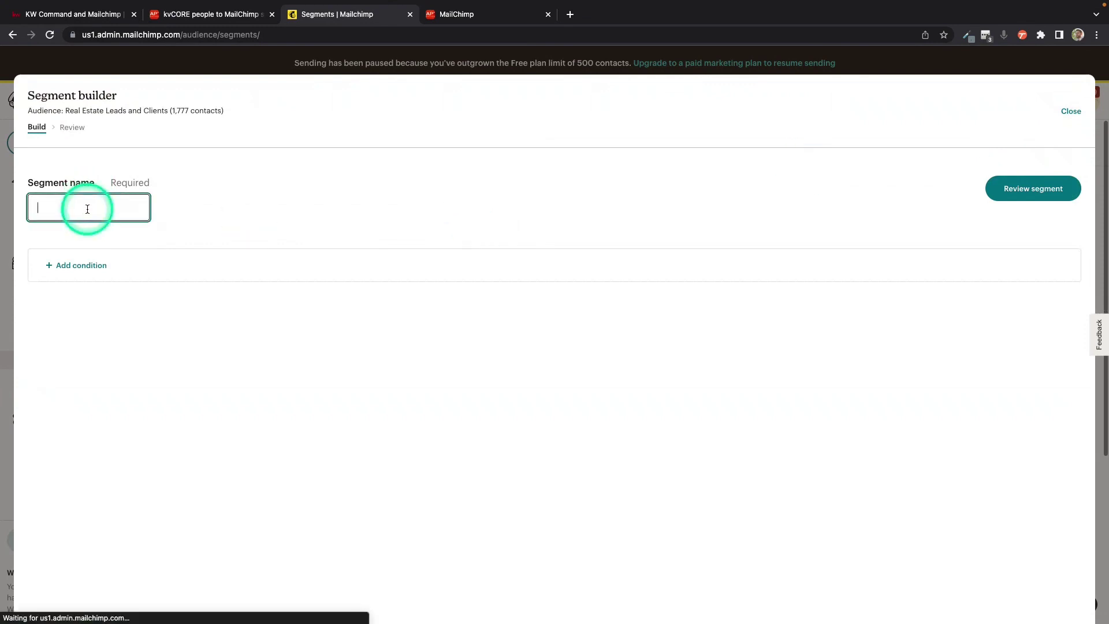
{"action": "type", "text": "FirstTimeBuyer"}
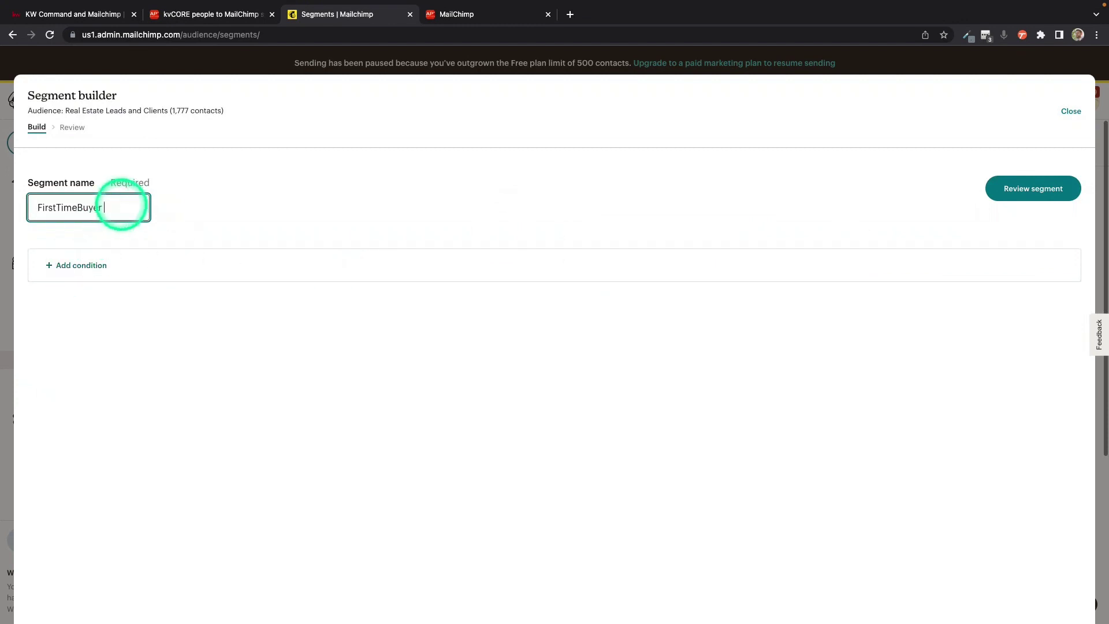
{"action": "type", "text": "g"}
- Add a CRM Tags contains FirstTimeBuyer condition, review it, and save the segment
{"action": "left_click", "coordinate": [81, 265]}
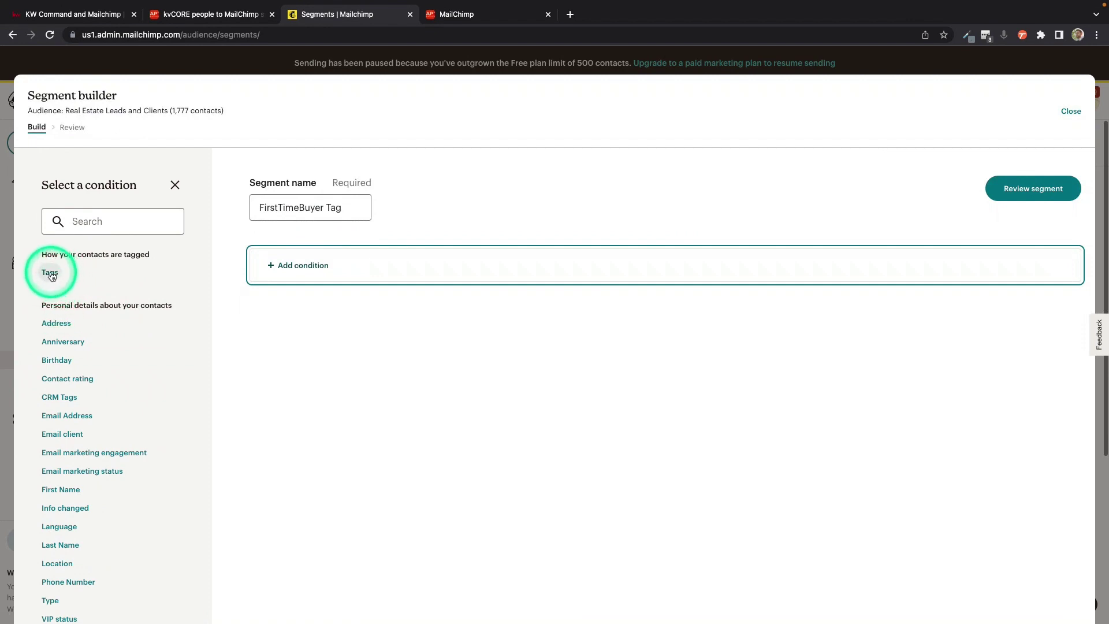
{"action": "left_click", "coordinate": [63, 403]}
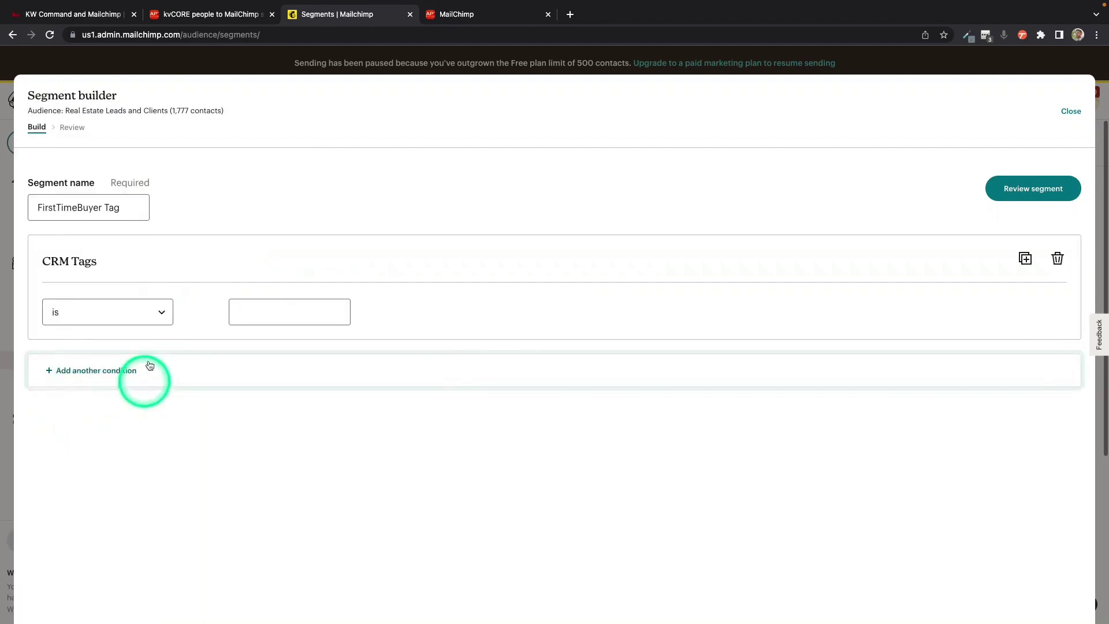
{"action": "left_click", "coordinate": [163, 319]}
{"action": "left_click", "coordinate": [129, 392]}
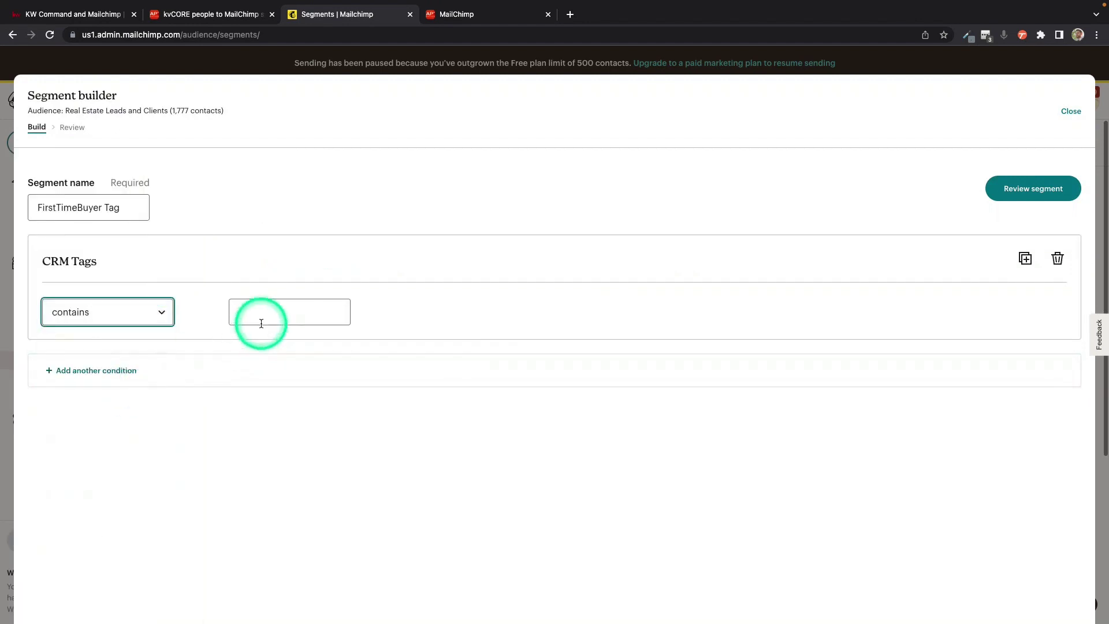
{"action": "left_click", "coordinate": [261, 322]}
{"action": "type", "text": "FirstTimeBuyer"}
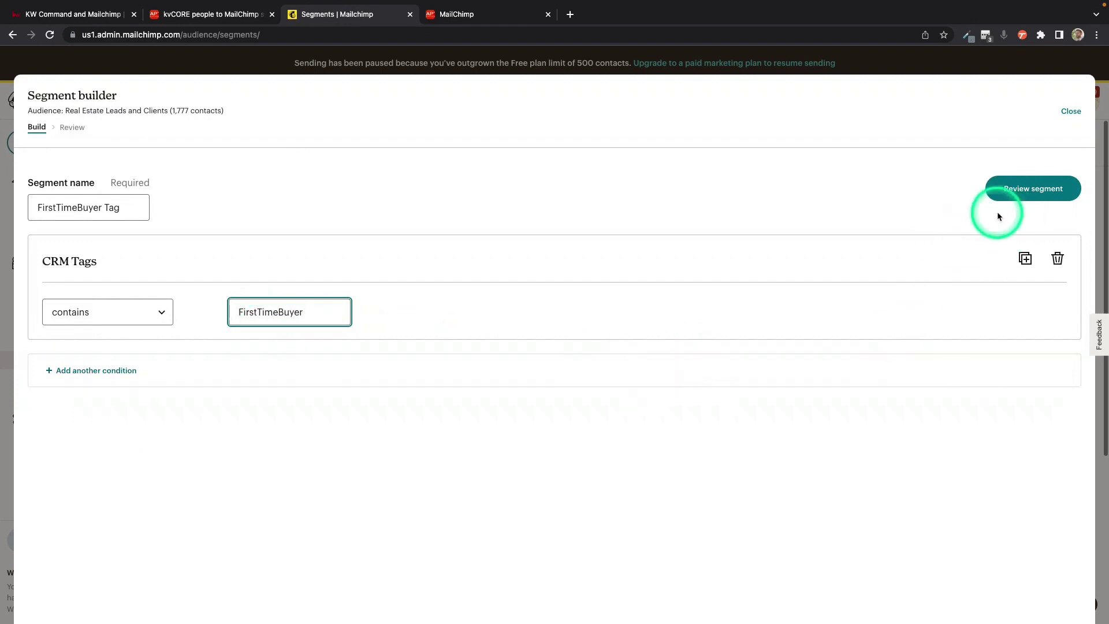
{"action": "left_click", "coordinate": [1030, 190]}
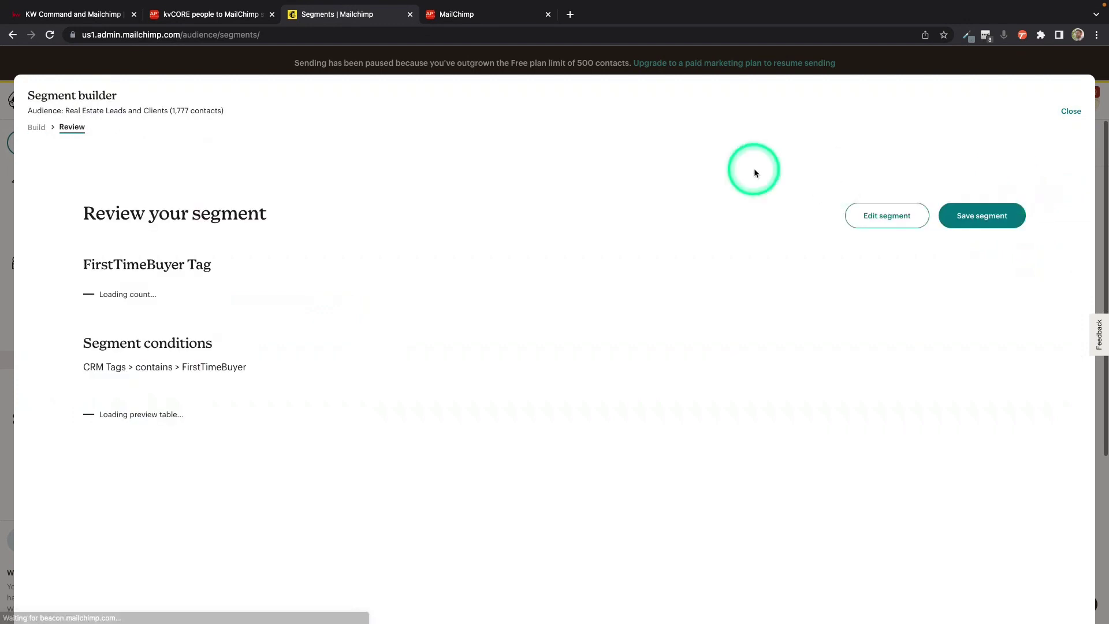
{"action": "left_click", "coordinate": [976, 218]}
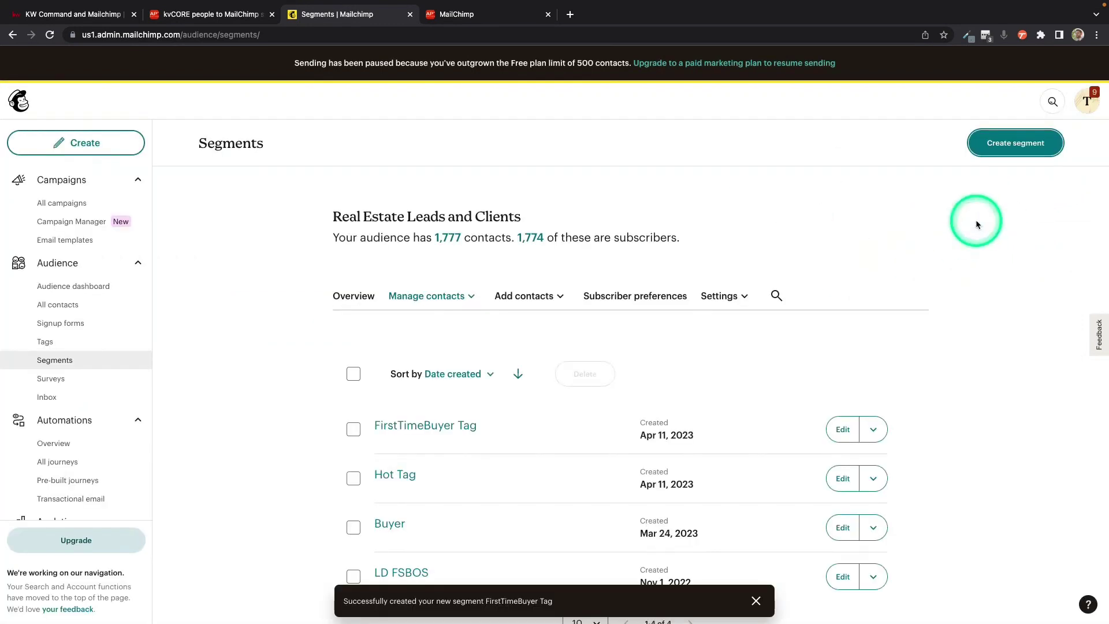
- Scroll the segments list and go to All journeys under Automations
{"action": "scroll", "coordinate": [582, 376], "scroll_direction": "down", "scroll_amount": 2}
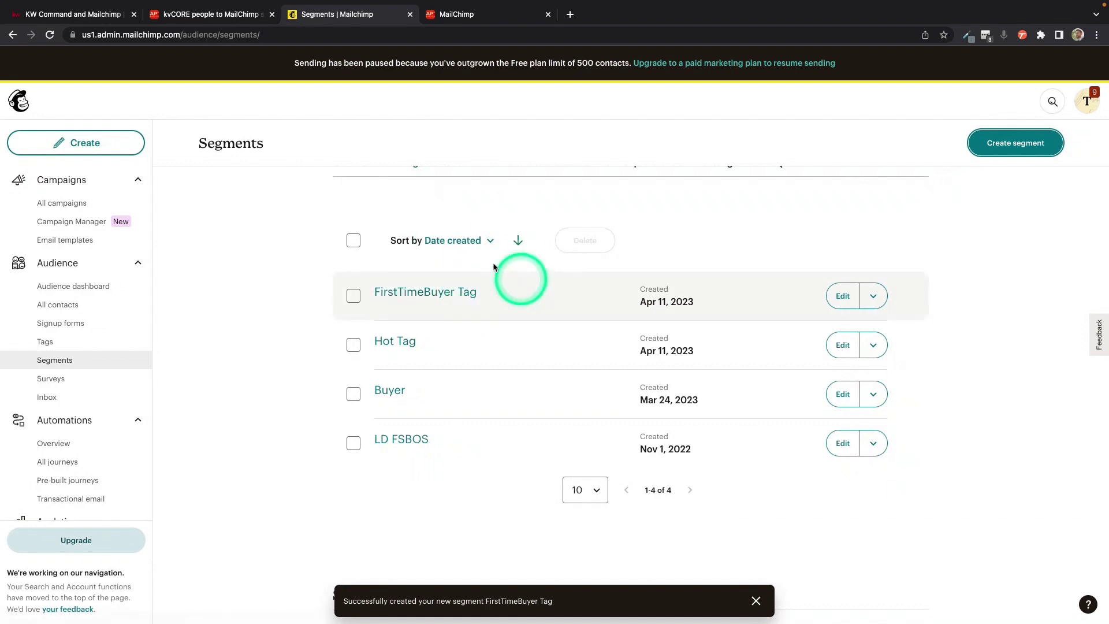
{"action": "left_click", "coordinate": [463, 300]}
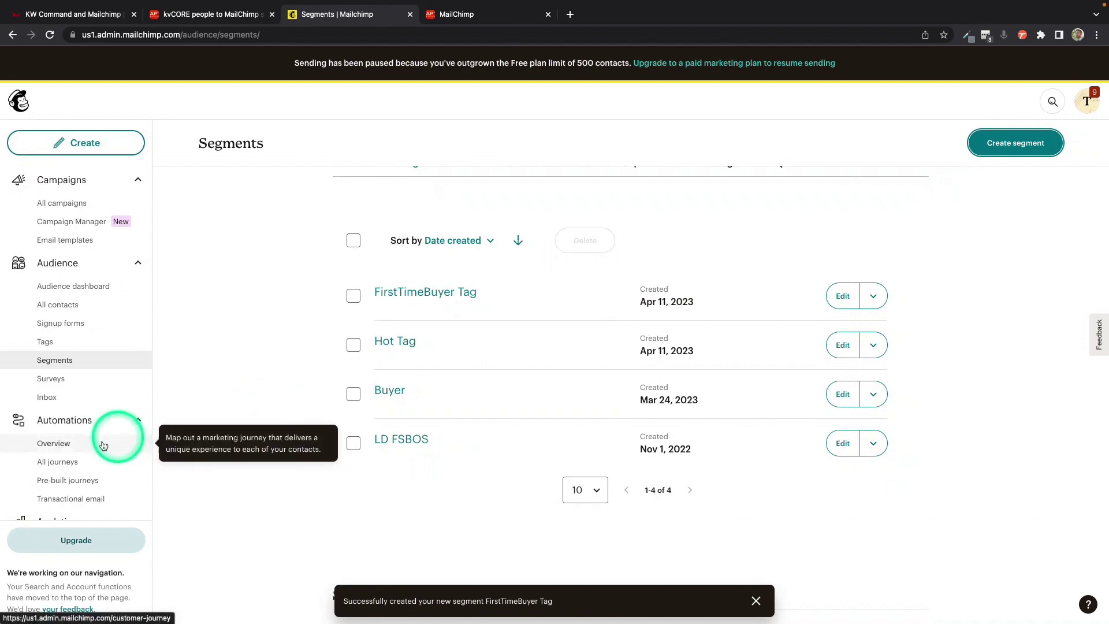
- Build a journey from scratch named CRM Tag FIRSTTIMEBUYER and start building it
{"action": "left_click", "coordinate": [55, 443]}
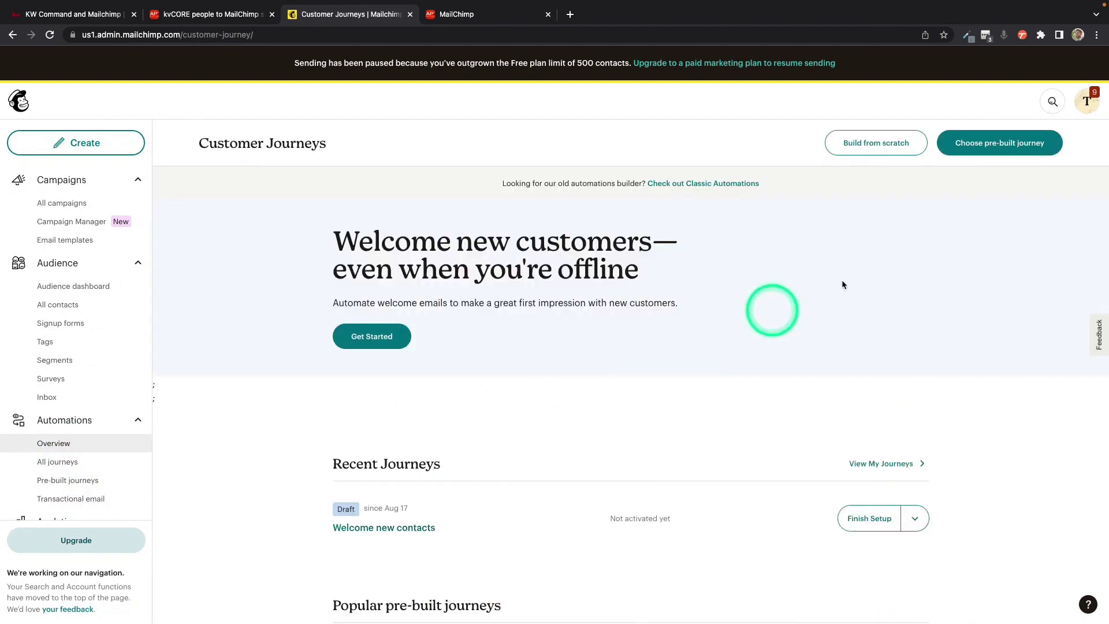
{"action": "left_click", "coordinate": [874, 144]}
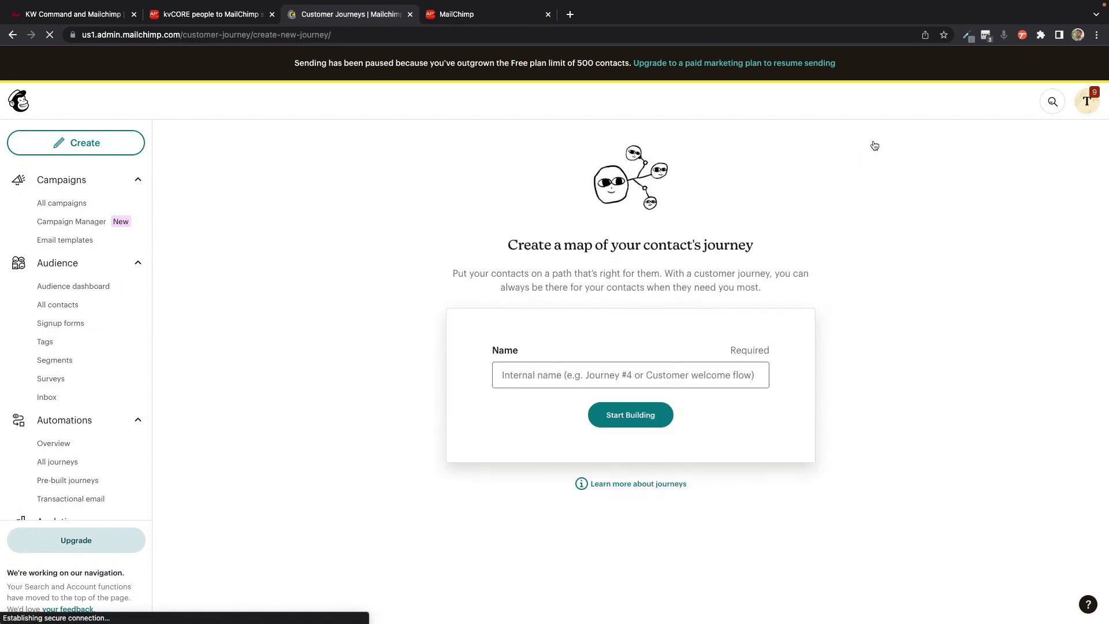
{"action": "left_click", "coordinate": [593, 380]}
{"action": "type", "text": "CRM Tag FIRSTTIMEBUYER"}
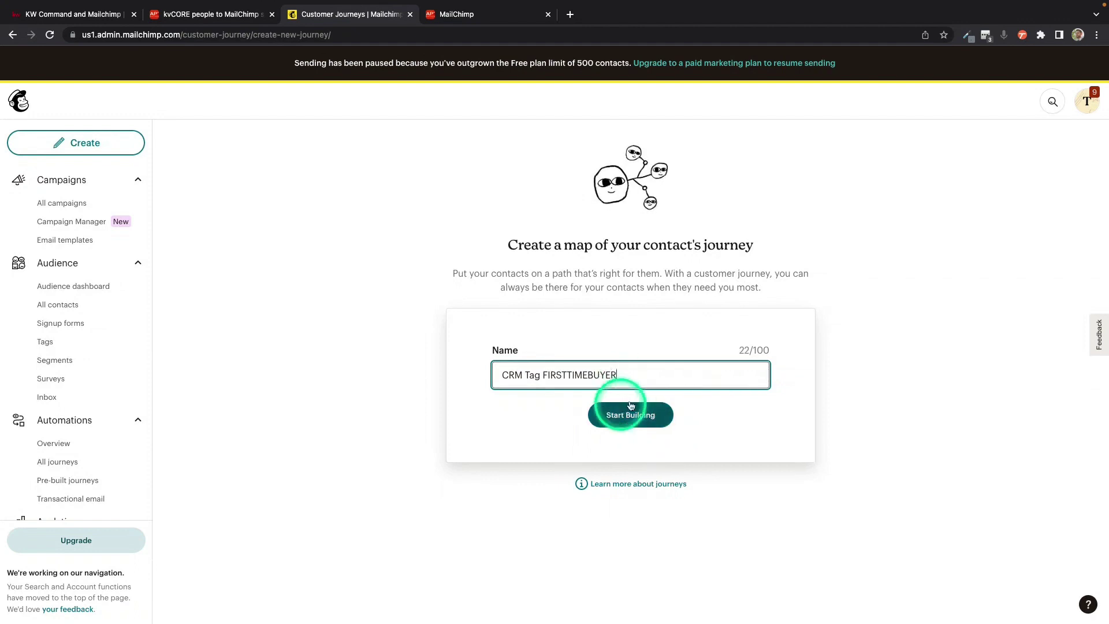
{"action": "left_click", "coordinate": [630, 415]}
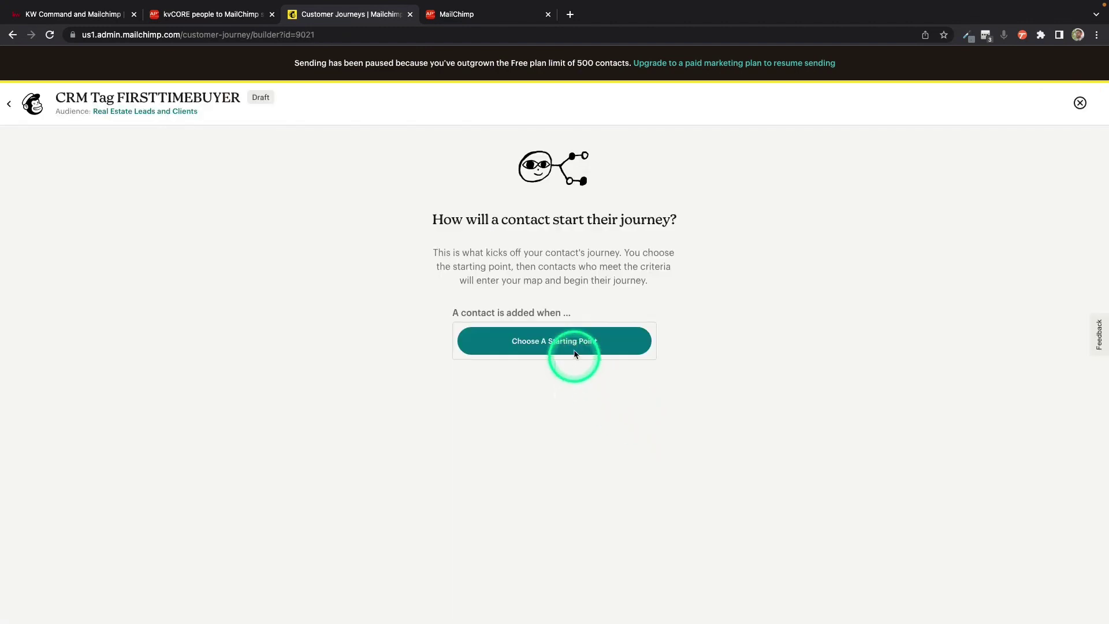
- Start the journey when contacts sign up to Real Estate Leads and Clients, including imported contacts
{"action": "left_click", "coordinate": [575, 349]}
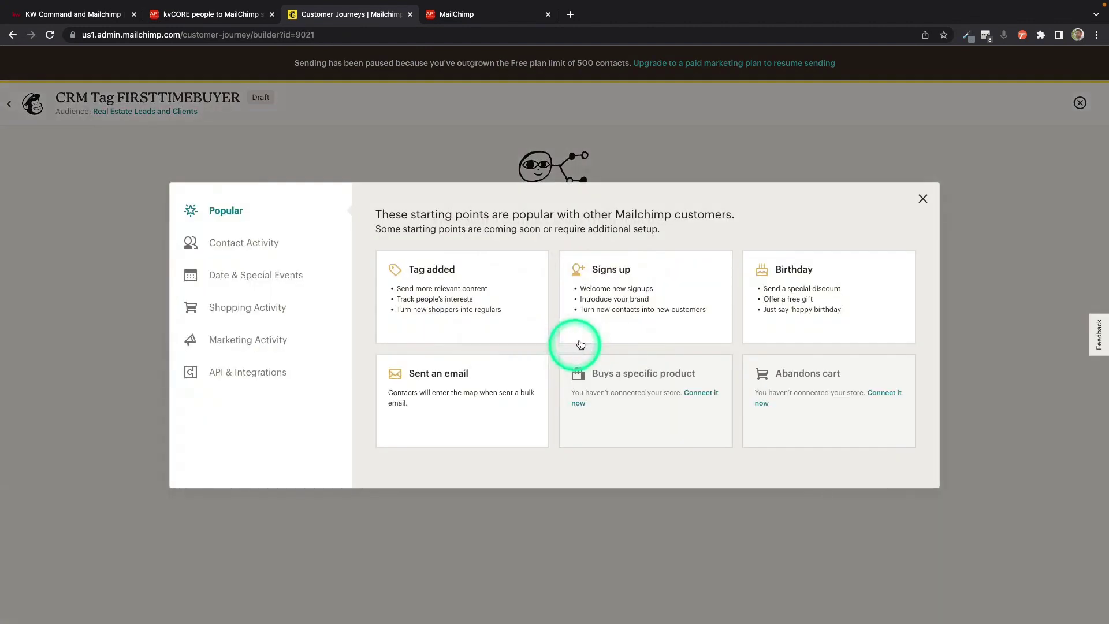
{"action": "left_click", "coordinate": [649, 289]}
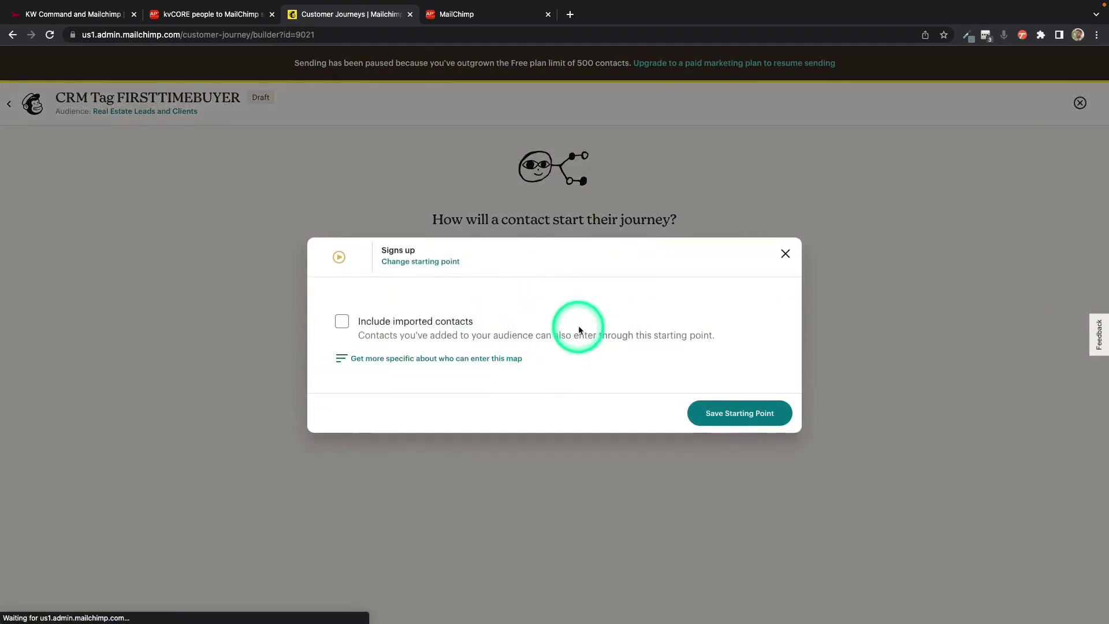
{"action": "left_click", "coordinate": [416, 319]}
{"action": "left_click", "coordinate": [739, 412]}
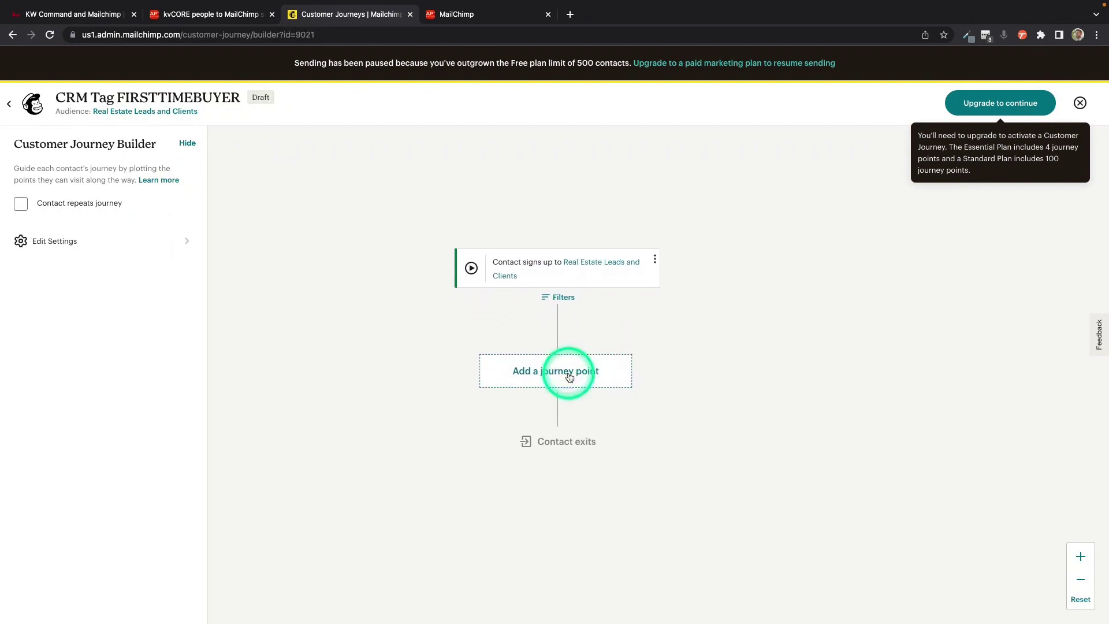
- Add an If/Else step after signup testing whether CRM Tags contains FIRSTTIMEBUYER
{"action": "left_click", "coordinate": [555, 375]}
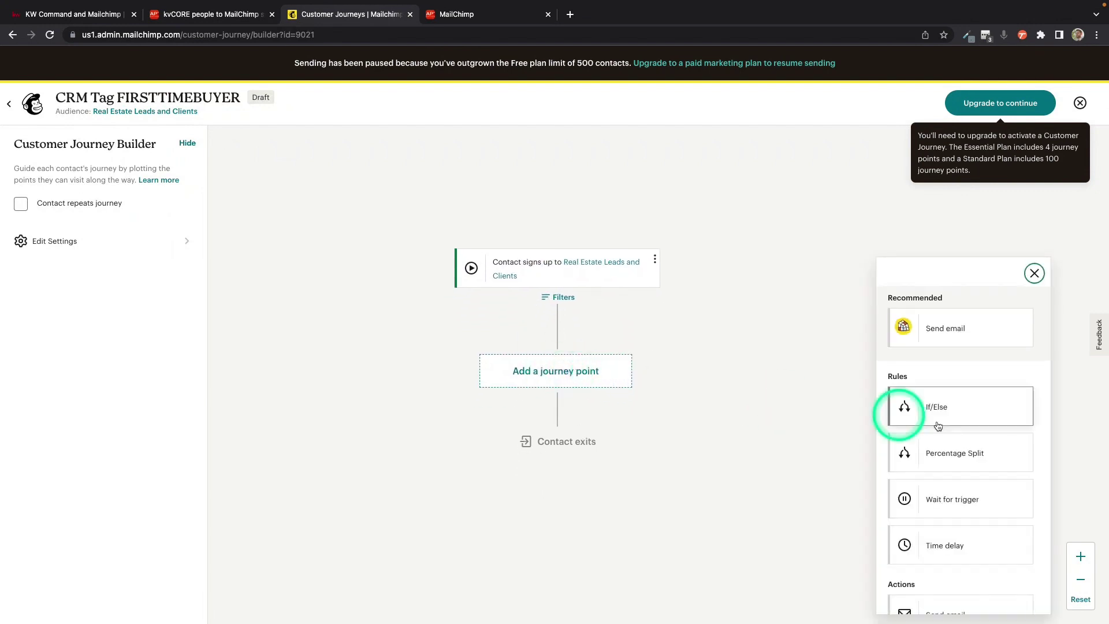
{"action": "left_click", "coordinate": [940, 409]}
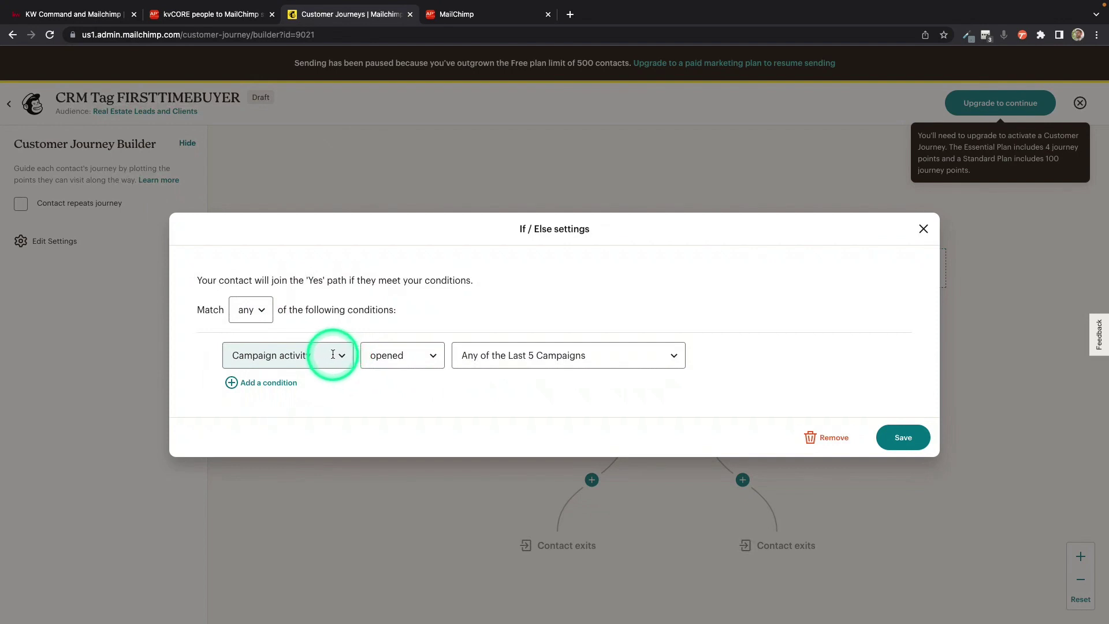
{"action": "left_click", "coordinate": [333, 354]}
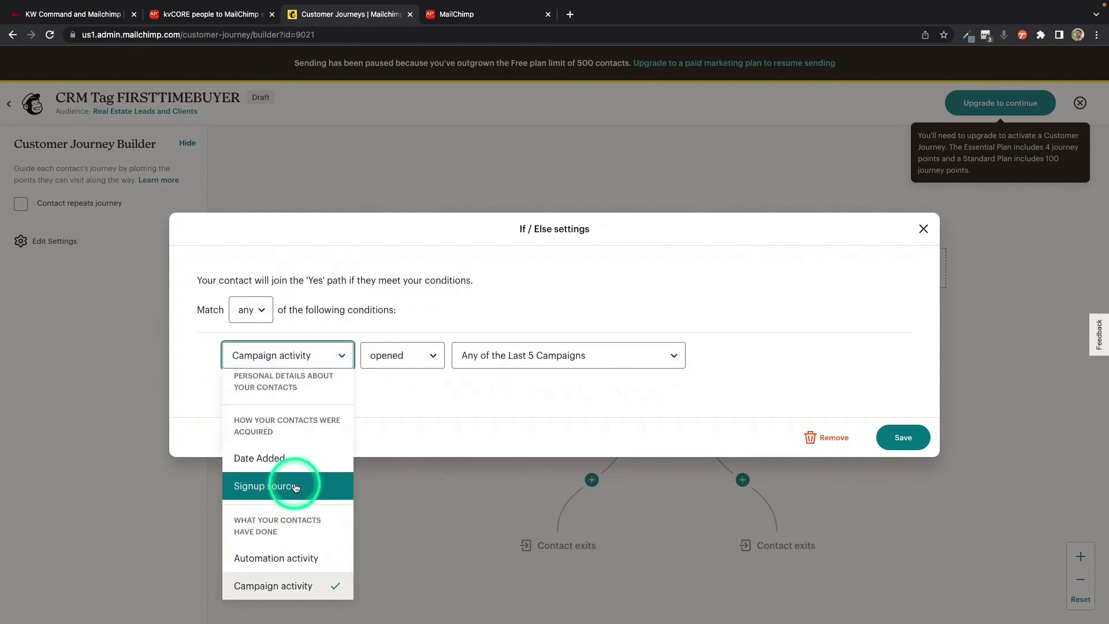
{"action": "scroll", "coordinate": [294, 487], "scroll_direction": "up", "scroll_amount": 5}
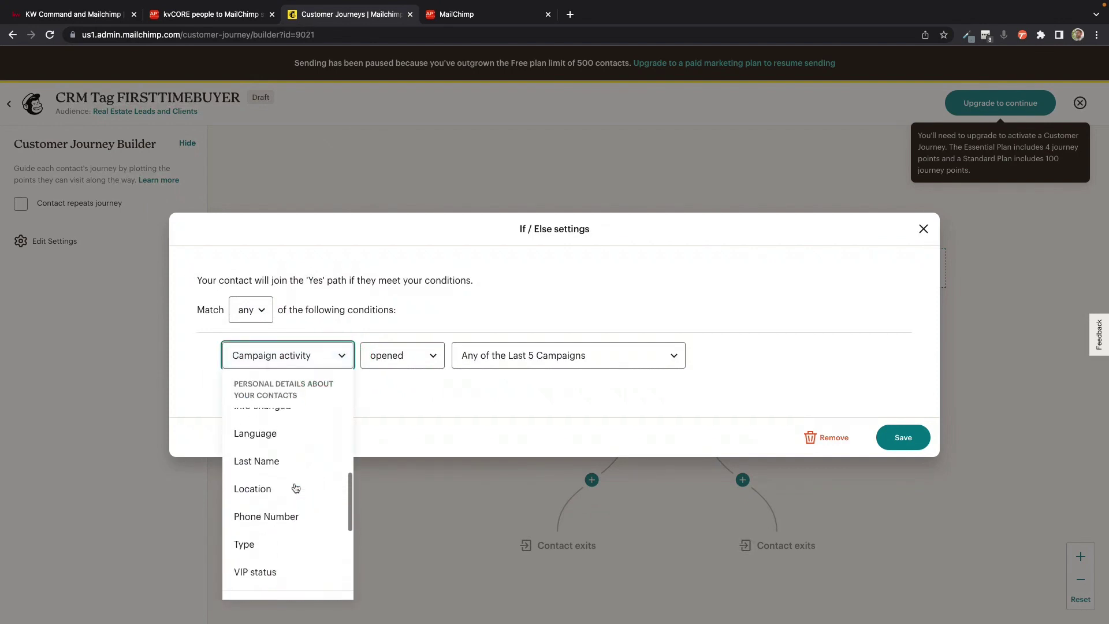
{"action": "scroll", "coordinate": [295, 488], "scroll_direction": "up", "scroll_amount": 5}
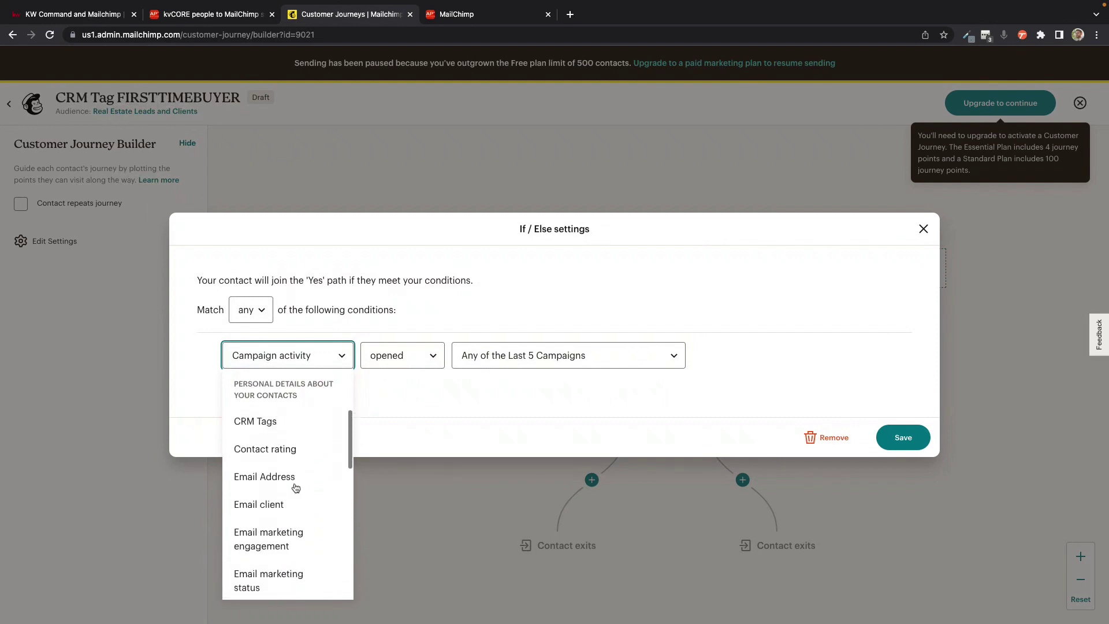
{"action": "scroll", "coordinate": [291, 480], "scroll_direction": "up", "scroll_amount": 2}
{"action": "left_click", "coordinate": [257, 442]}
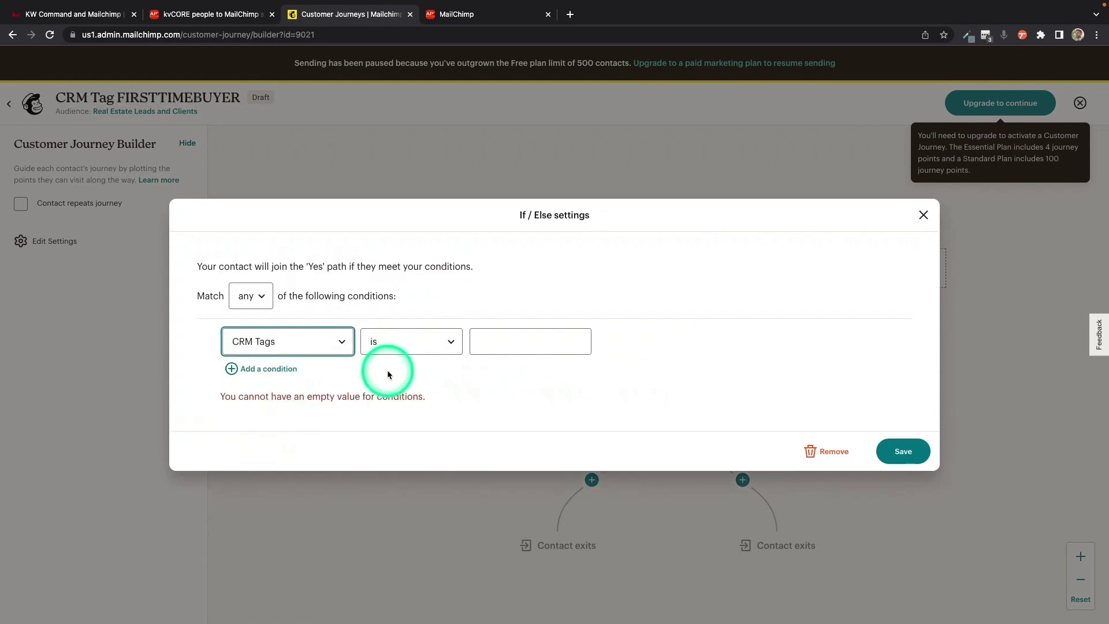
{"action": "left_click", "coordinate": [419, 344]}
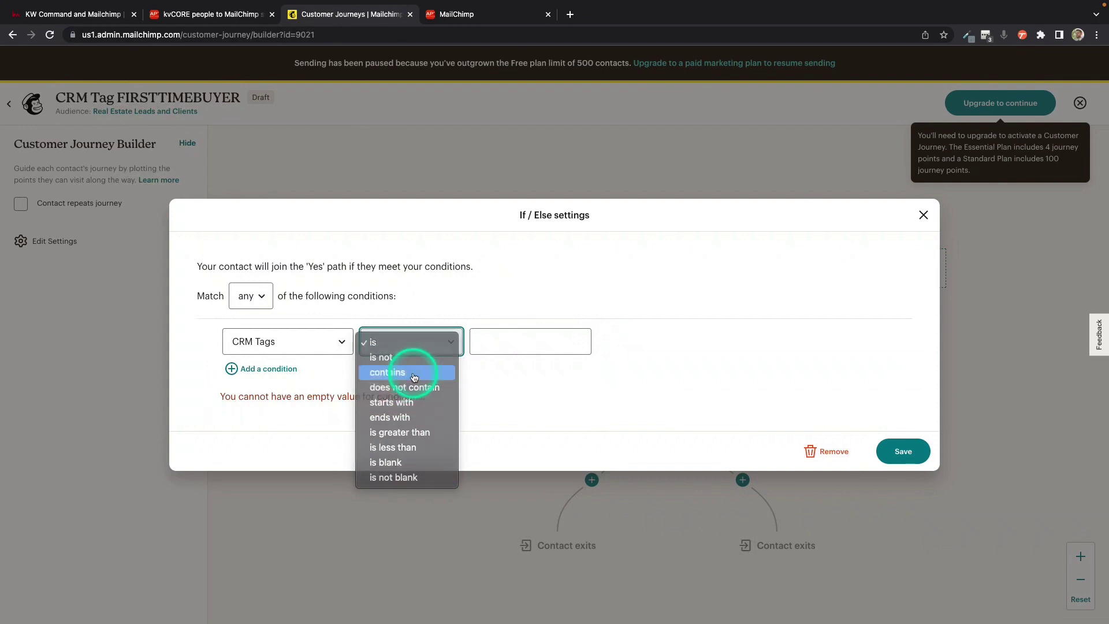
{"action": "left_click", "coordinate": [414, 377]}
{"action": "left_click", "coordinate": [505, 344]}
{"action": "type", "text": "Fi"}
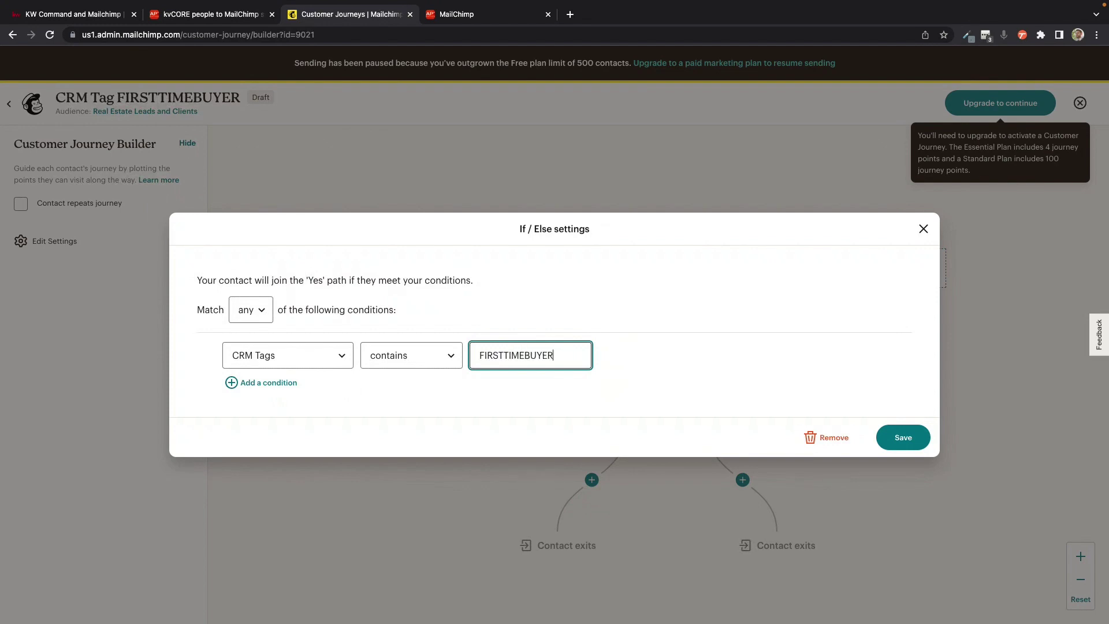
{"action": "left_click", "coordinate": [915, 437]}
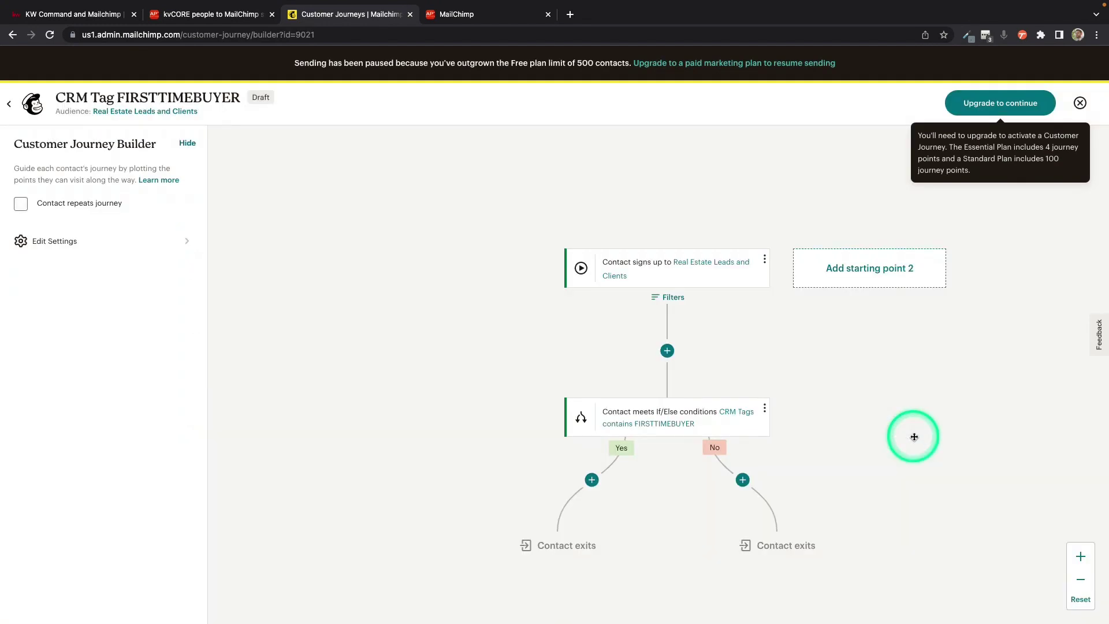
- Add a Tag/Untag step on the Yes branch that adds the new FIRSTTIMEBUYER tag
{"action": "scroll", "coordinate": [830, 434], "scroll_direction": "down", "scroll_amount": 3}
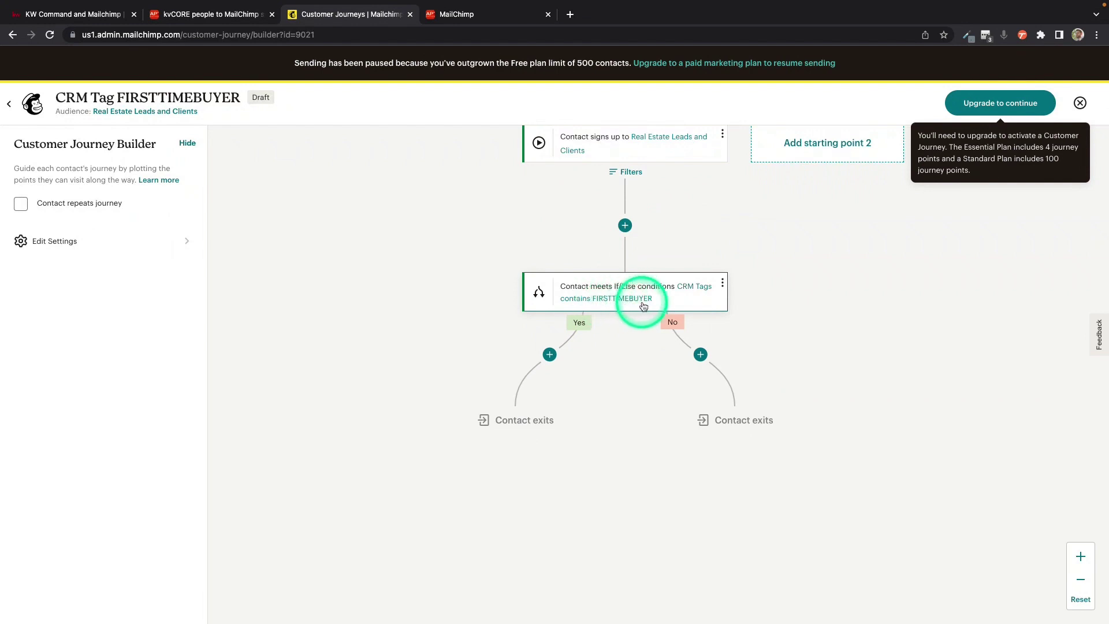
{"action": "left_click", "coordinate": [549, 355]}
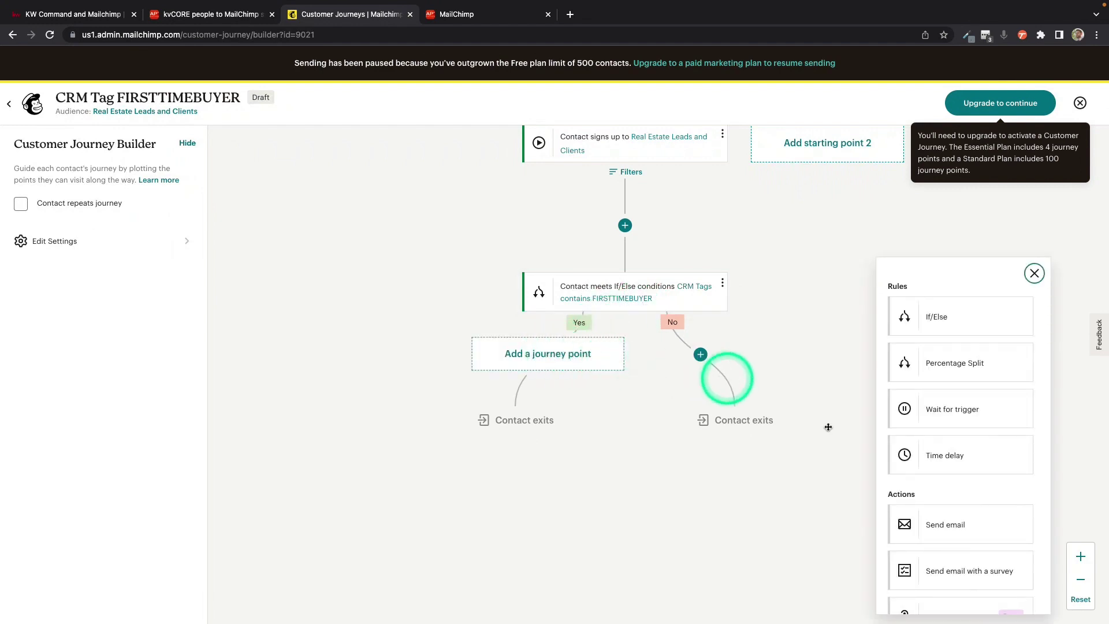
{"action": "scroll", "coordinate": [905, 467], "scroll_direction": "down", "scroll_amount": 4}
{"action": "left_click", "coordinate": [923, 454]}
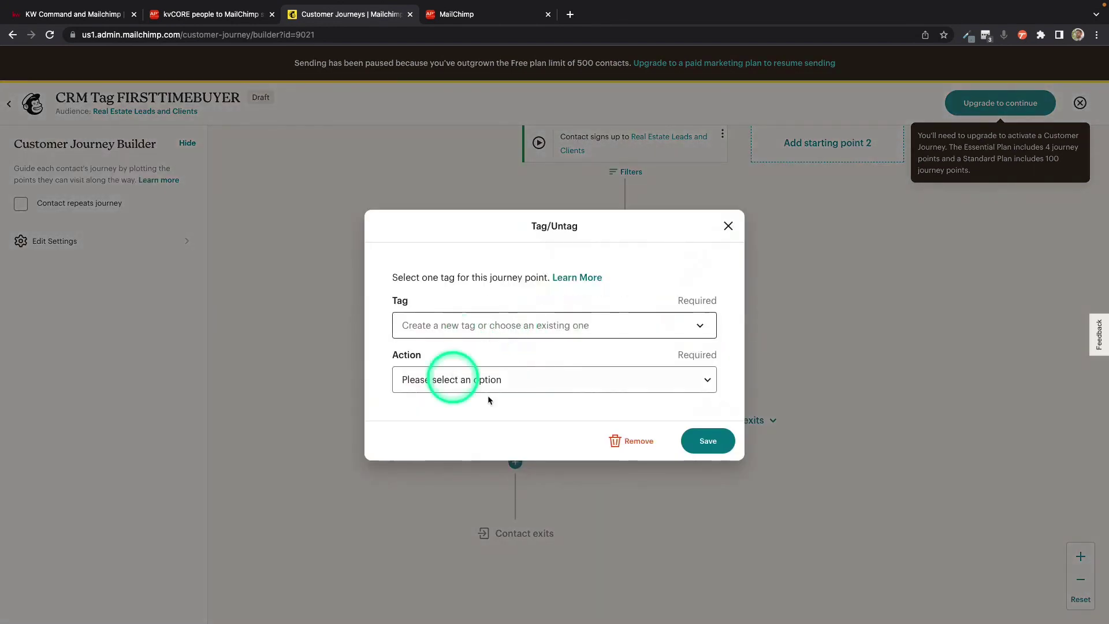
{"action": "left_click", "coordinate": [581, 330]}
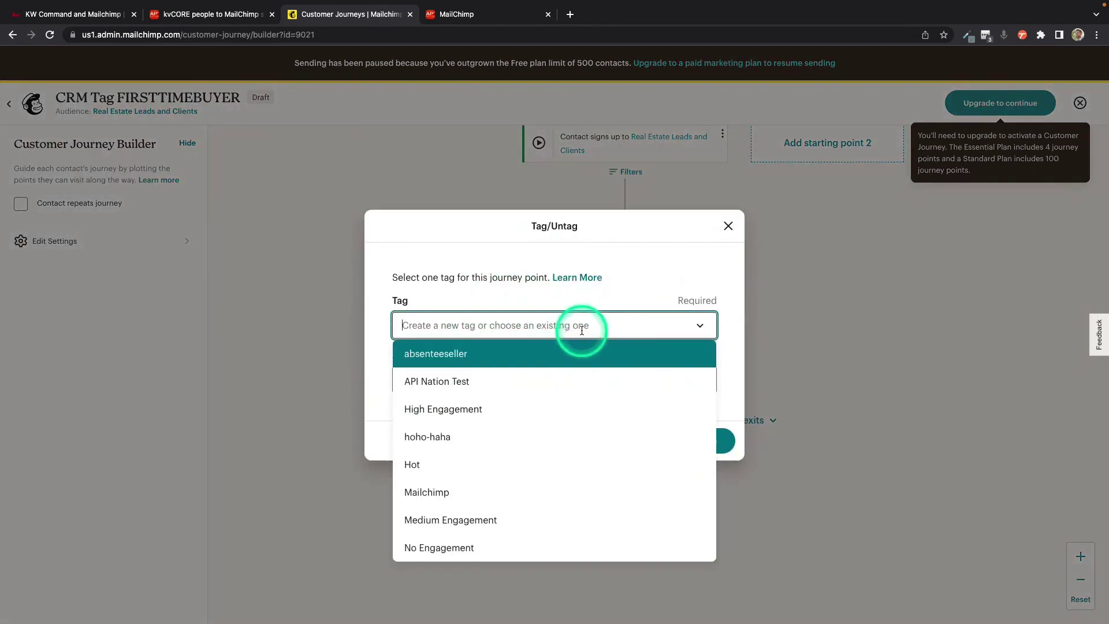
{"action": "type", "text": "FIRSTTIMEBUYER"}
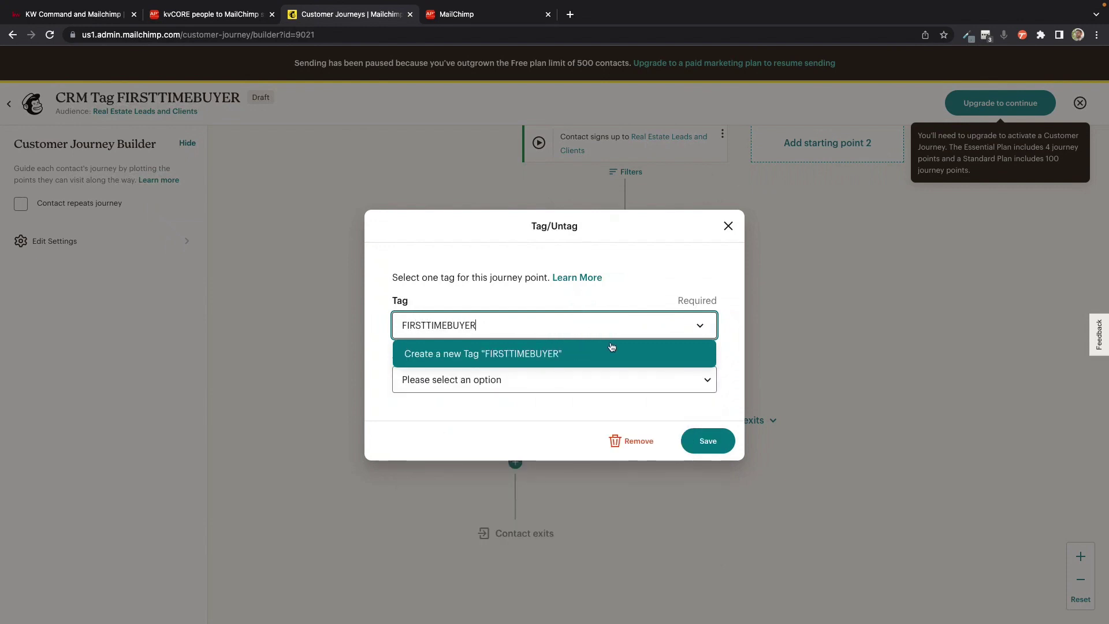
{"action": "left_click", "coordinate": [627, 355]}
{"action": "left_click", "coordinate": [708, 440]}
{"action": "left_click", "coordinate": [522, 367]}
{"action": "left_click", "coordinate": [479, 386]}
{"action": "left_click", "coordinate": [707, 442]}
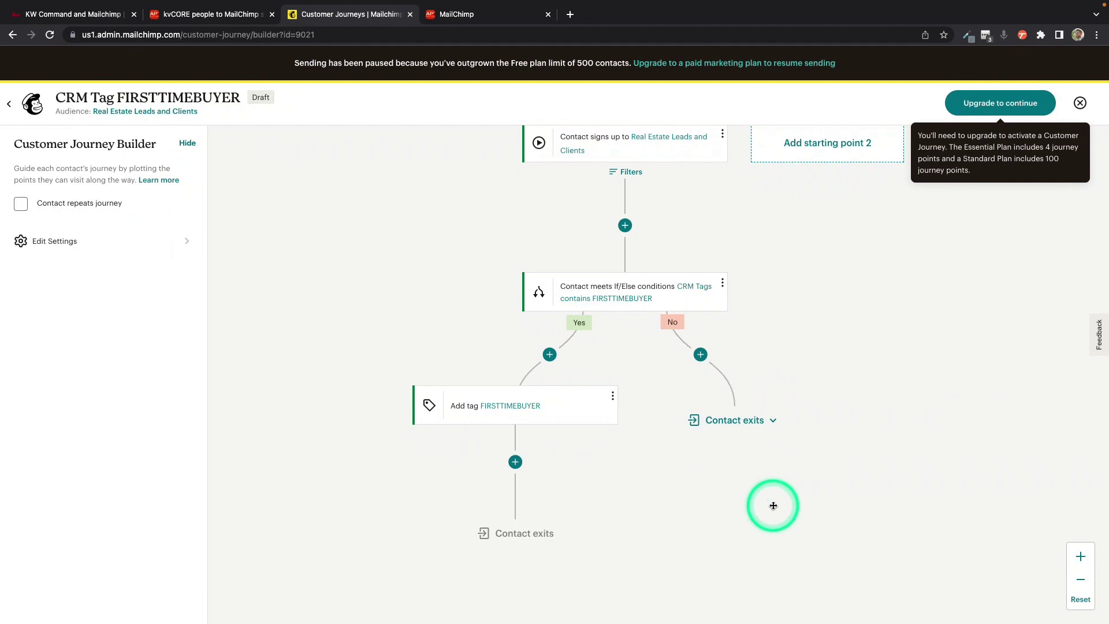
{"action": "scroll", "coordinate": [773, 504], "scroll_direction": "up", "scroll_amount": 3}
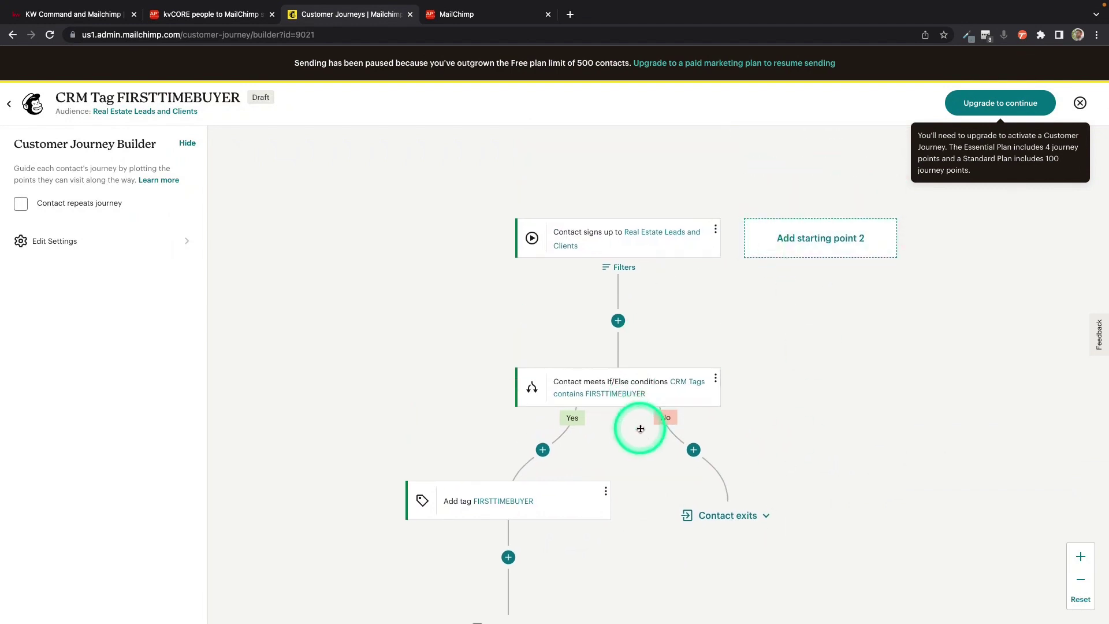
{"action": "mouse_move", "coordinate": [635, 329]}
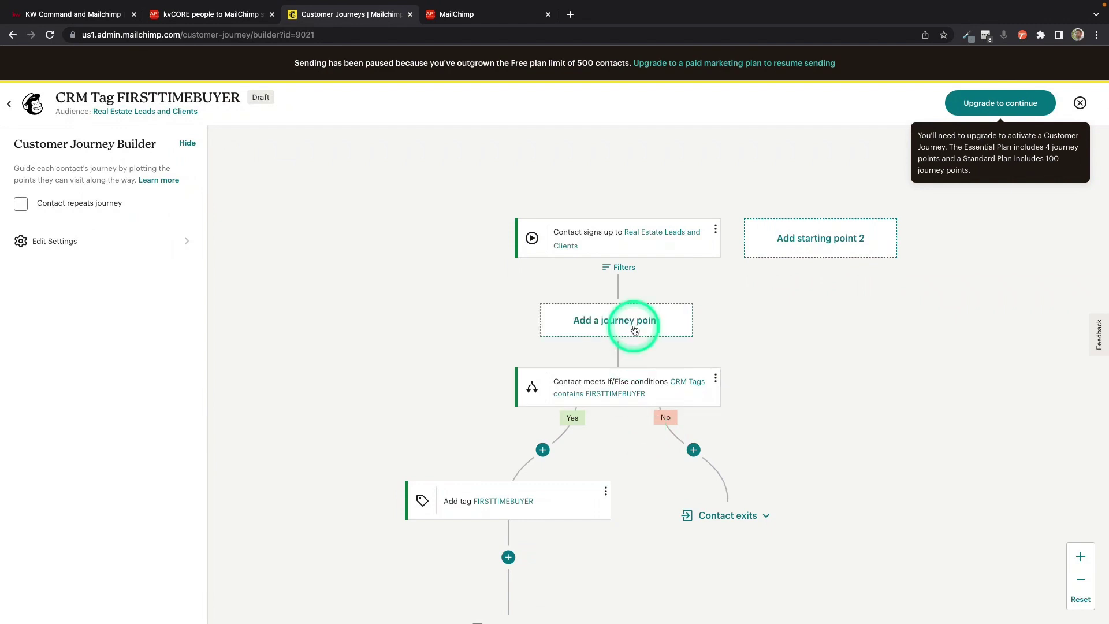